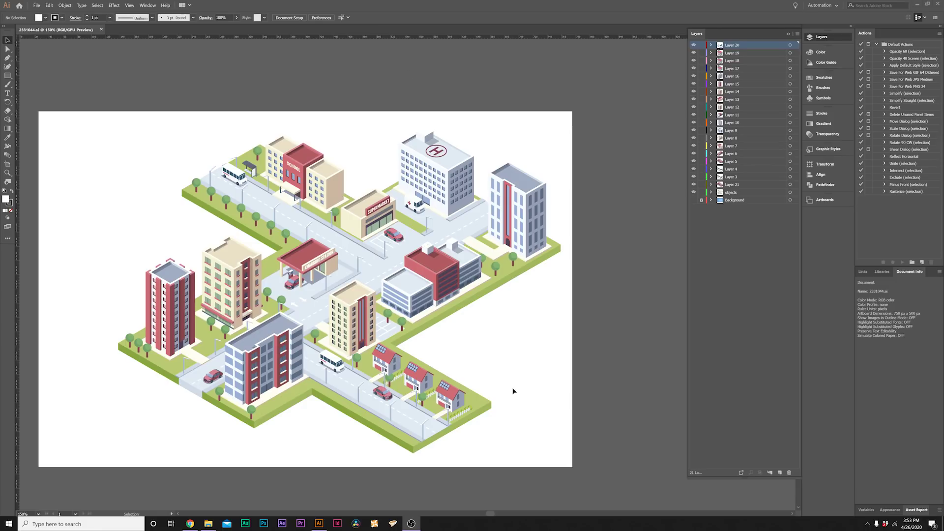
# - Bring back the Freepik page in Chrome and switch to the Isometric city composition tab
pyautogui.click(192, 525)
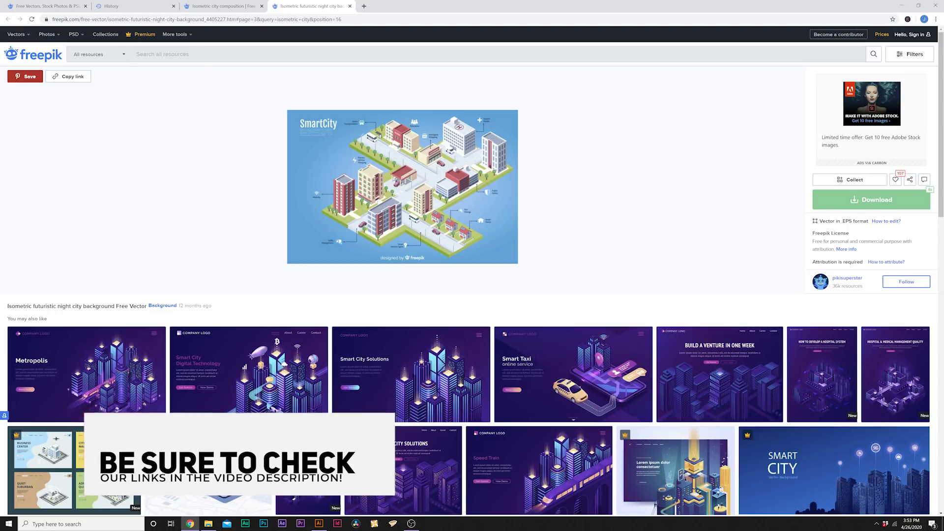
pyautogui.click(237, 4)
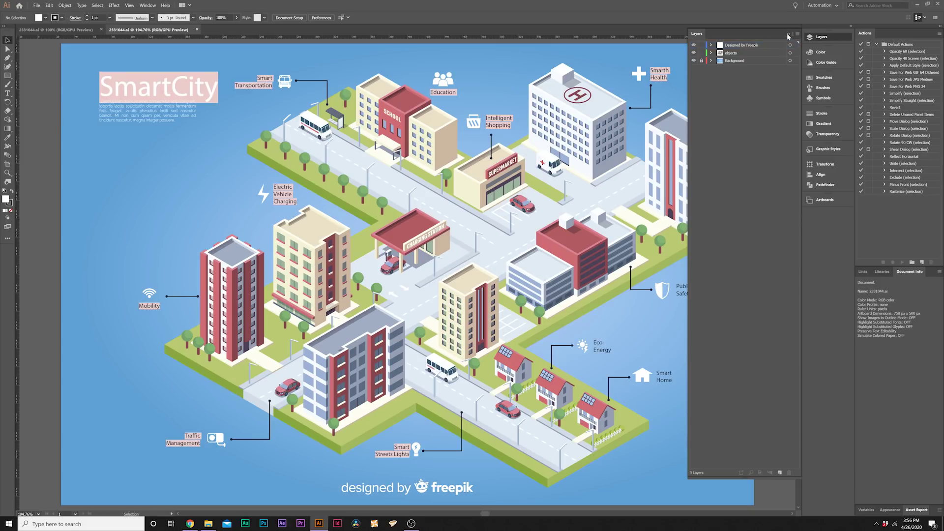
# - Hide the Designed by Freepik and Background layers, then delete them and confirm
pyautogui.click(834, 38)
pyautogui.click(821, 38)
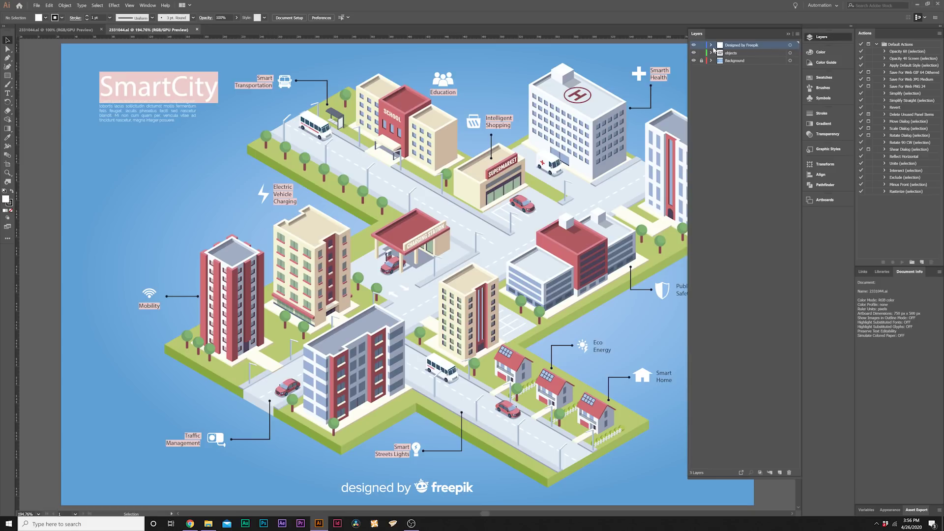
pyautogui.click(694, 45)
pyautogui.click(693, 60)
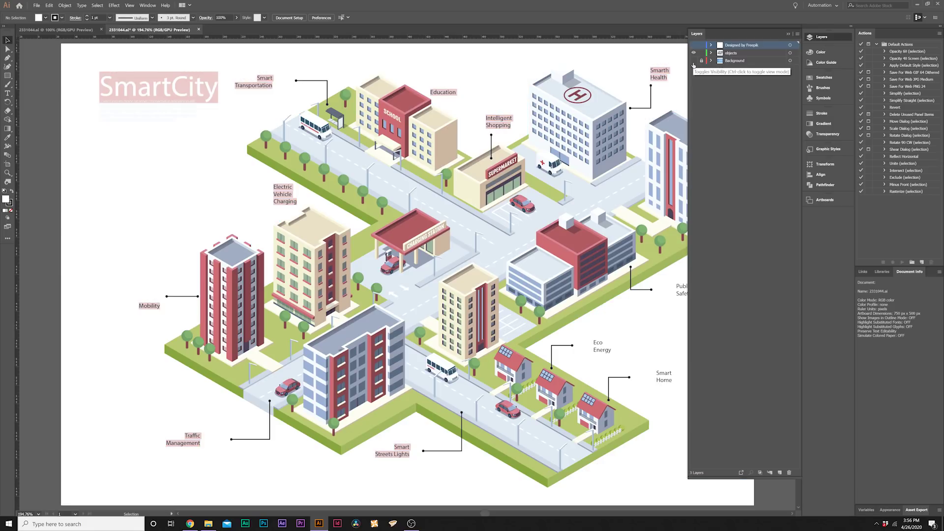
pyautogui.click(789, 472)
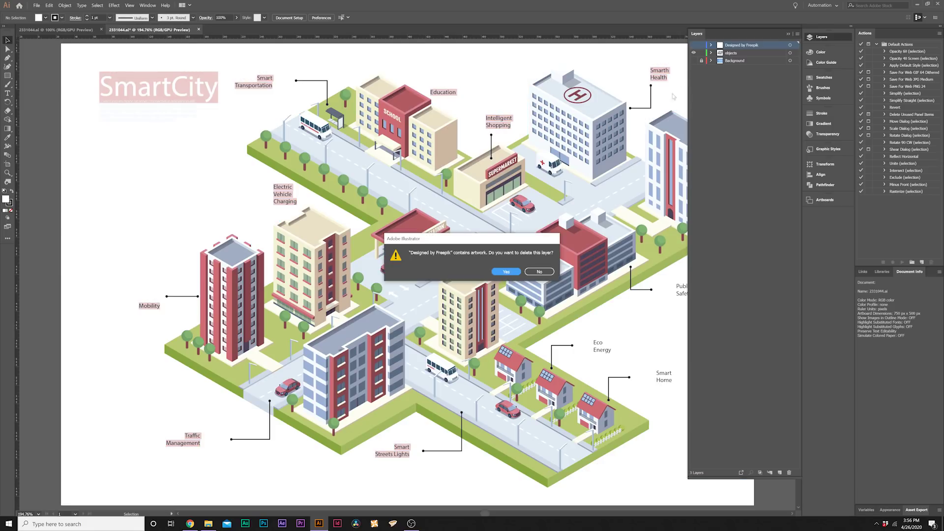
pyautogui.click(506, 271)
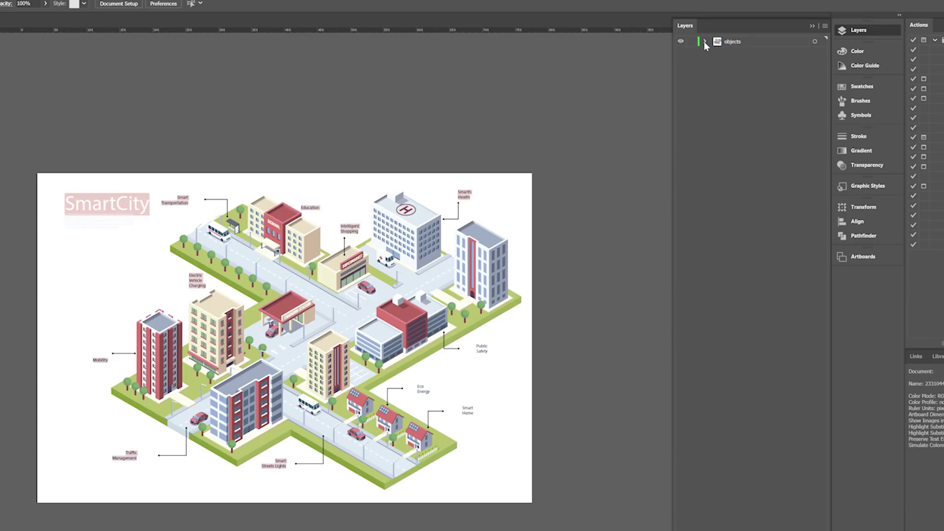
# - Expand the objects layer and delete the SmartCity title group
pyautogui.click(705, 42)
pyautogui.click(746, 53)
pyautogui.click(680, 52)
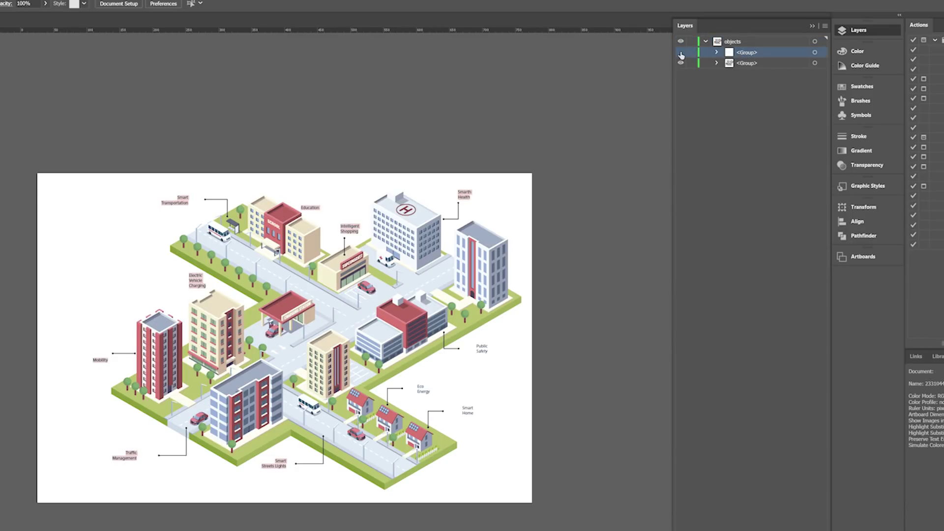
pyautogui.click(681, 52)
pyautogui.click(681, 53)
pyautogui.click(680, 53)
pyautogui.click(680, 53)
pyautogui.press('Delete')
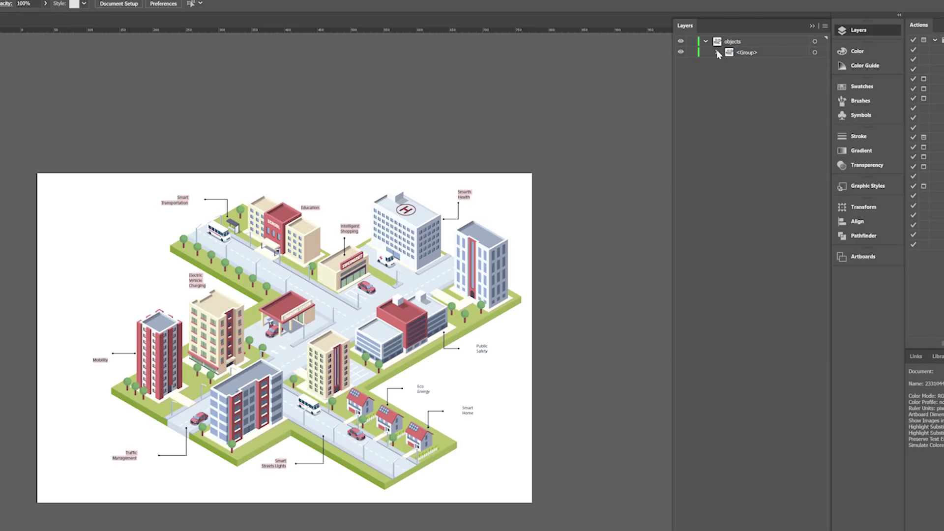
# - Expand the city group and delete the callout labels sub-group
pyautogui.click(717, 52)
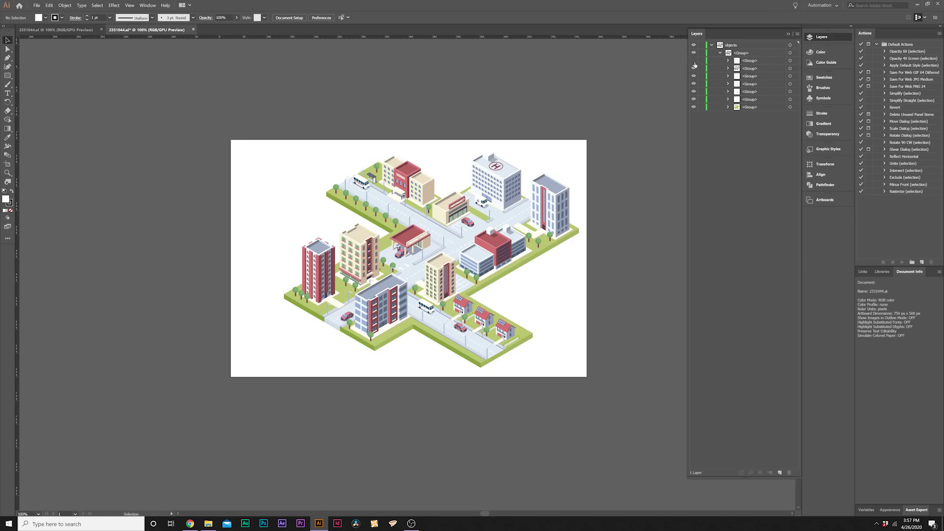
pyautogui.click(694, 63)
pyautogui.click(694, 63)
pyautogui.click(760, 62)
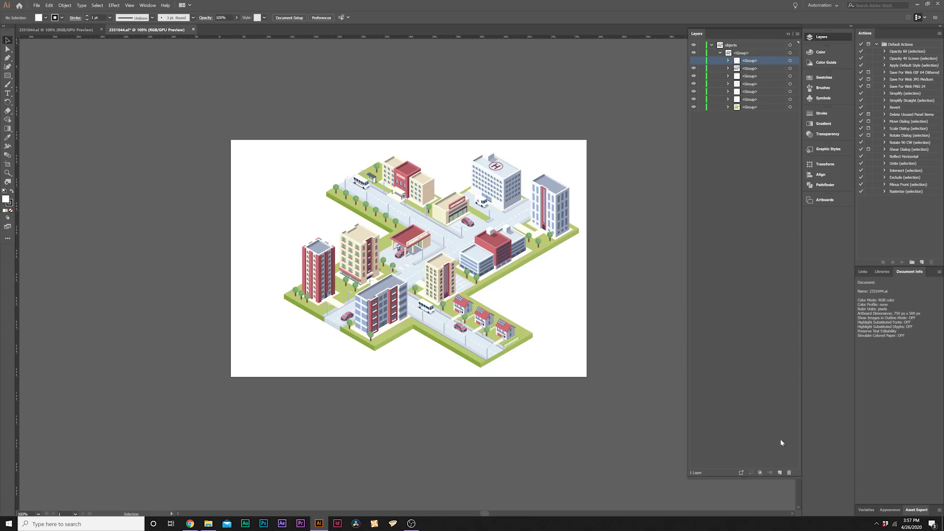
pyautogui.click(786, 473)
pyautogui.click(694, 60)
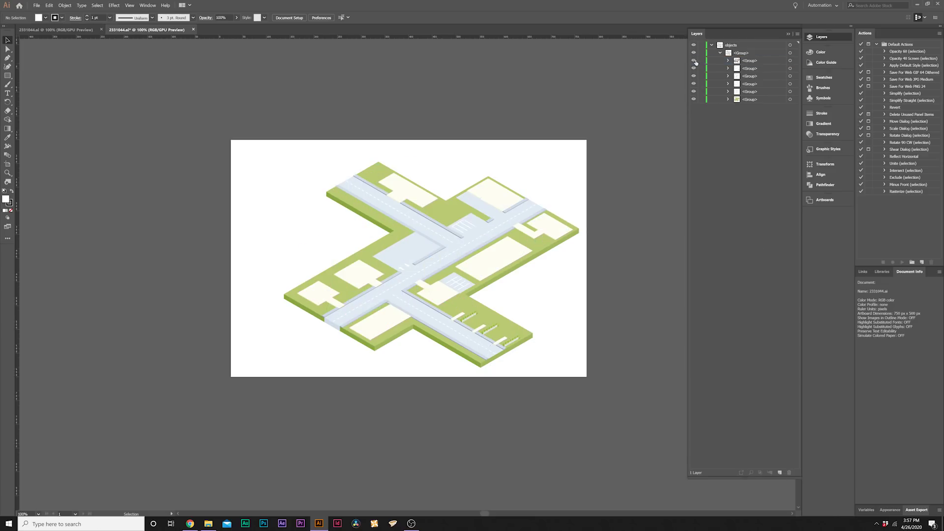
pyautogui.click(694, 61)
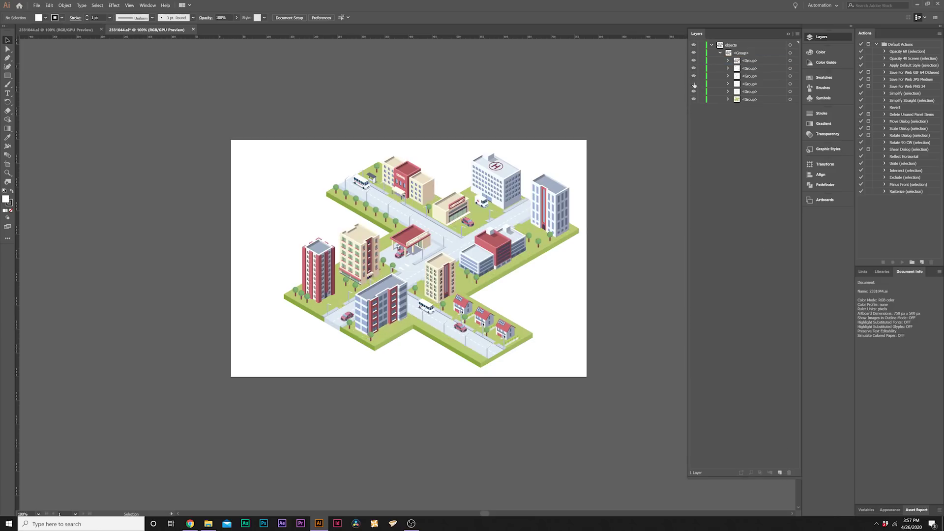
pyautogui.click(694, 92)
pyautogui.click(694, 92)
pyautogui.click(739, 57)
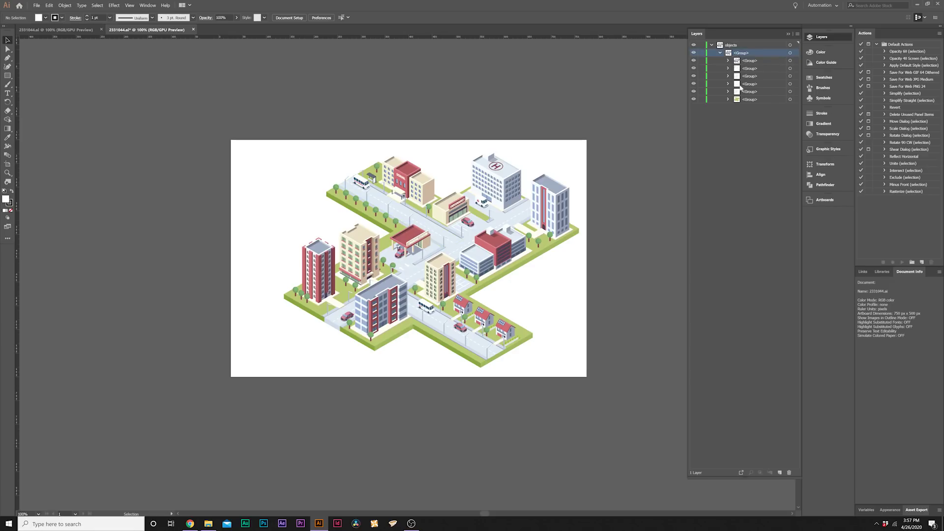
# - Add several new empty layers above the objects layer
pyautogui.click(779, 473)
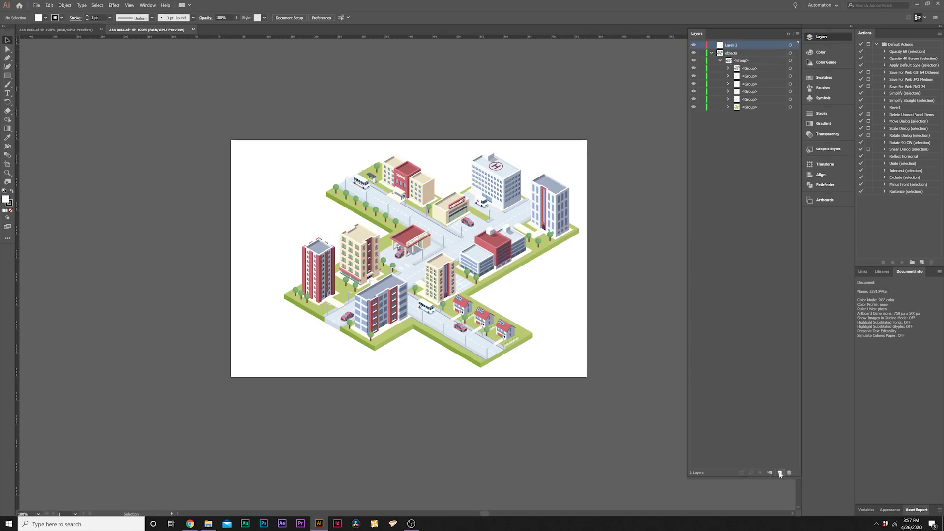
pyautogui.click(779, 473)
pyautogui.click(779, 472)
pyautogui.click(779, 473)
pyautogui.click(779, 473)
pyautogui.click(780, 473)
pyautogui.click(779, 472)
pyautogui.click(779, 473)
pyautogui.click(779, 473)
pyautogui.click(779, 473)
pyautogui.click(779, 473)
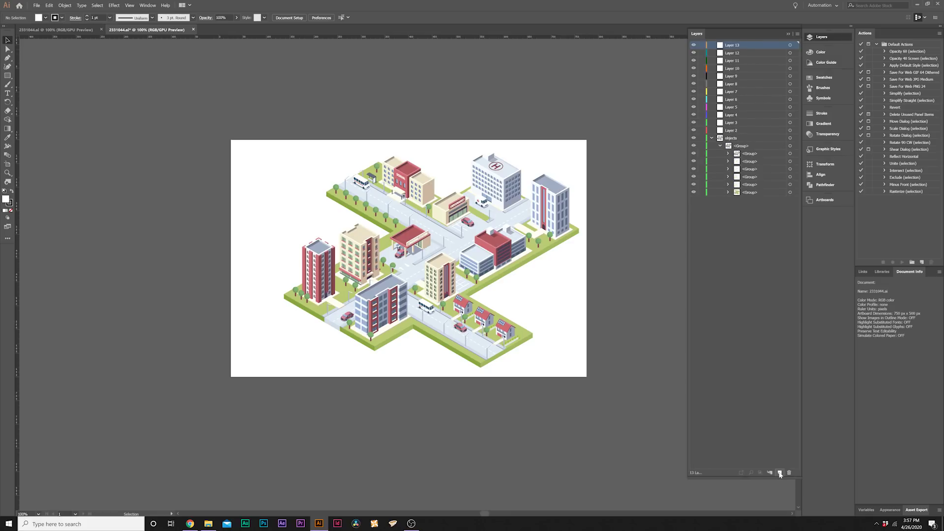
pyautogui.click(779, 473)
pyautogui.click(779, 472)
# - Select the whole city artwork and apply Object > Ungroup twice
pyautogui.click(730, 146)
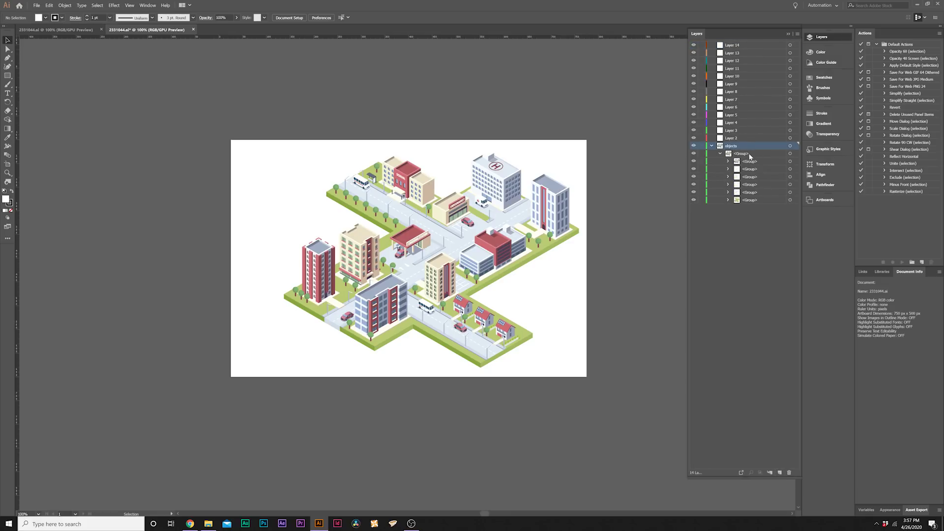
pyautogui.click(447, 230)
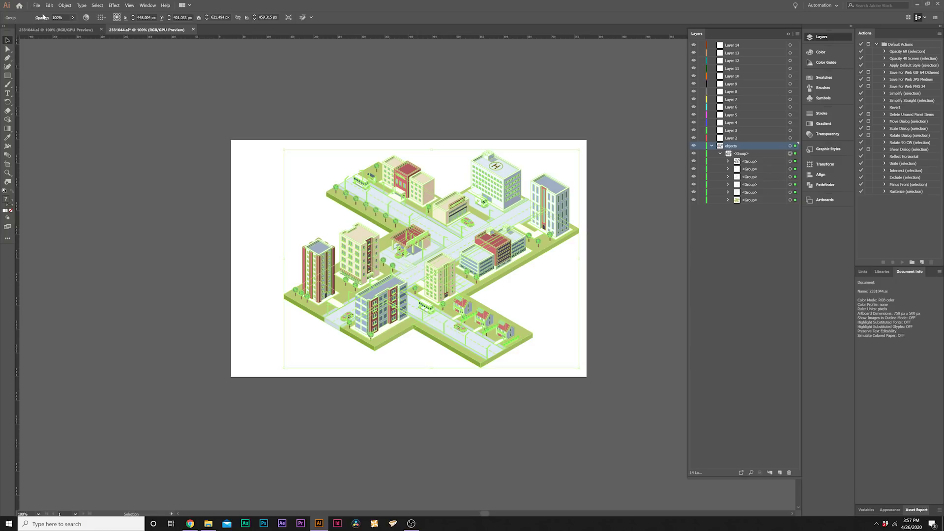
pyautogui.click(64, 7)
pyautogui.click(79, 39)
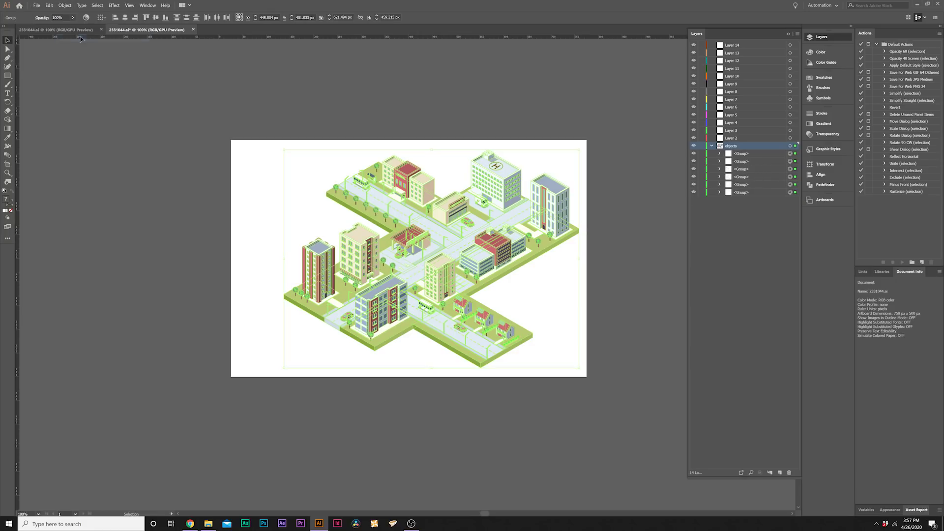
pyautogui.click(50, 5)
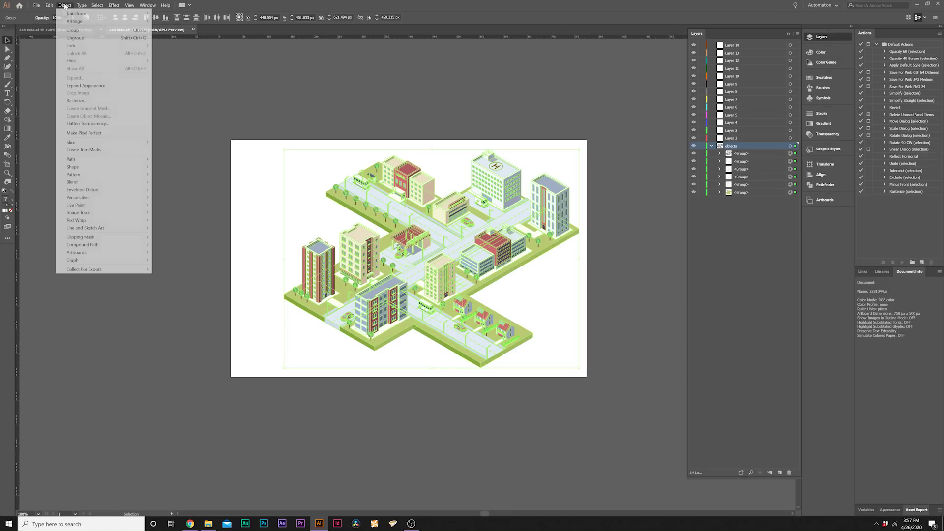
pyautogui.click(523, 119)
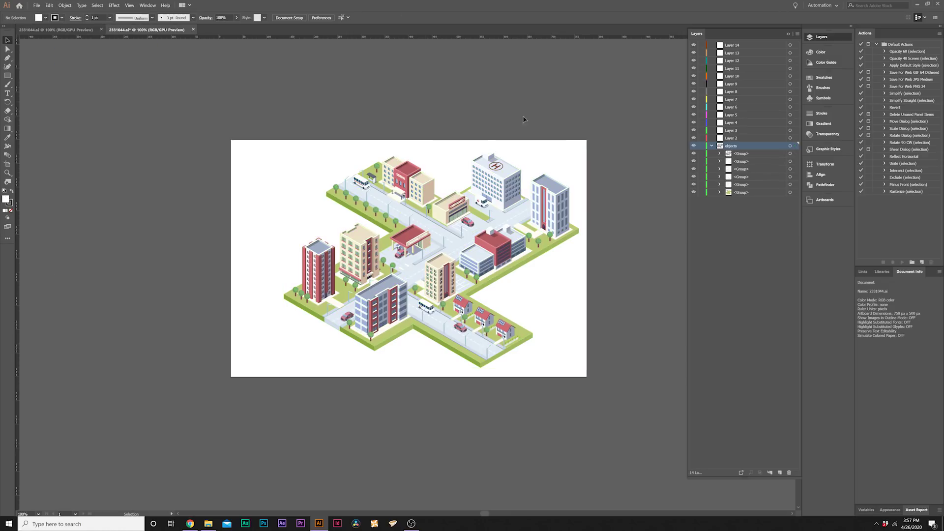
pyautogui.click(342, 182)
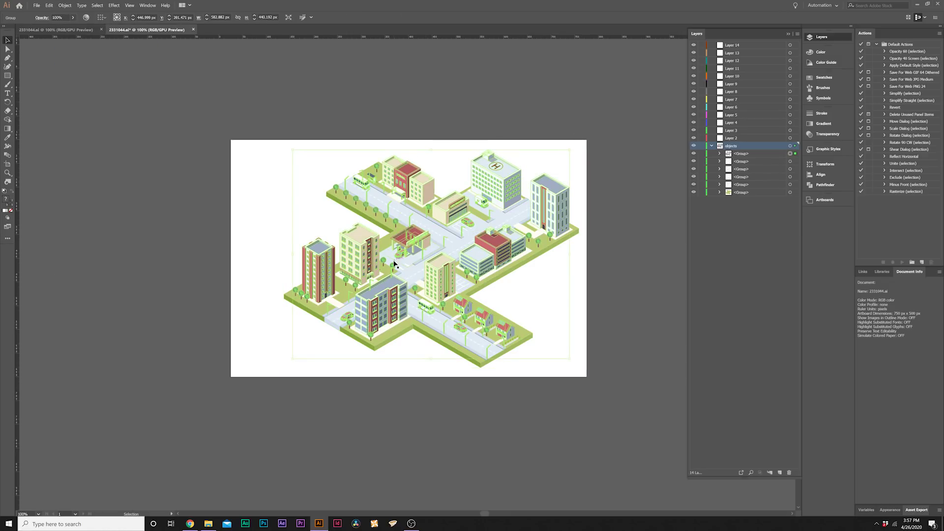
pyautogui.click(62, 5)
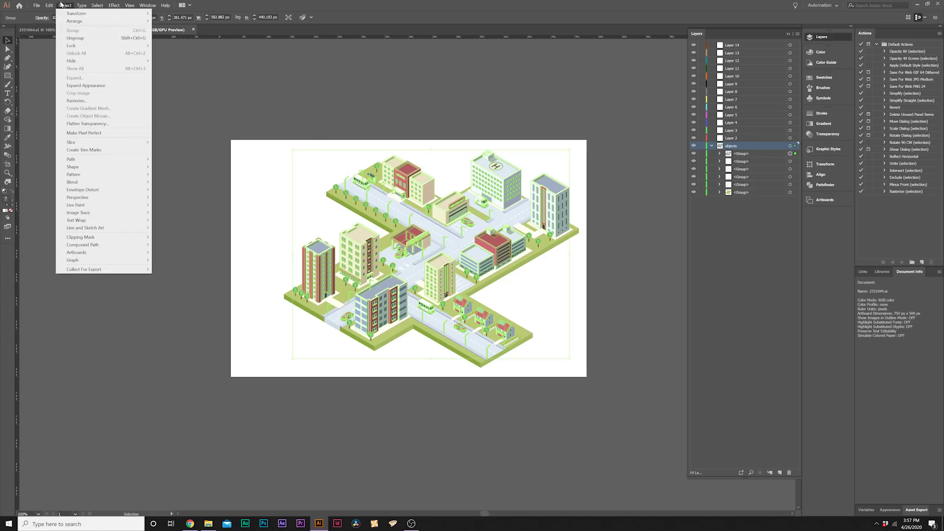
pyautogui.click(75, 38)
# - Select the bus and move its pieces from objects into Layer 2
pyautogui.click(364, 100)
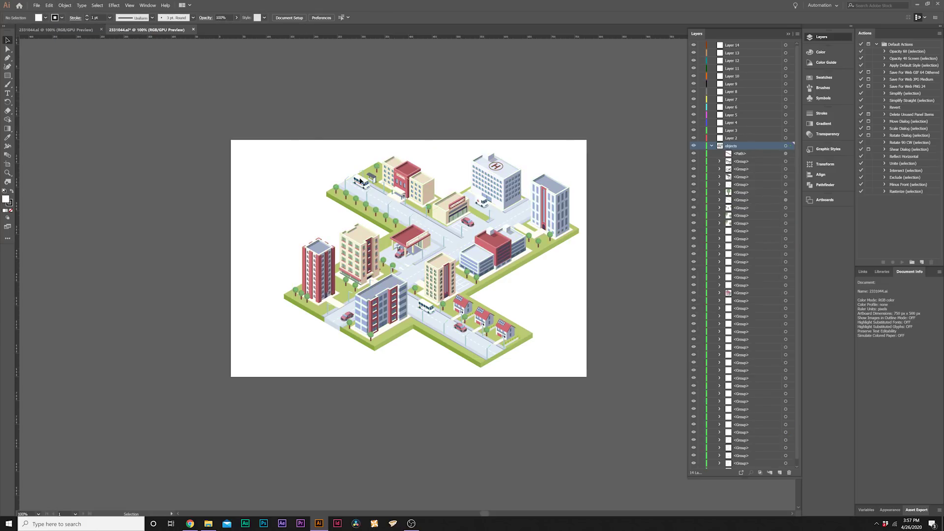
pyautogui.click(360, 181)
pyautogui.scroll(2, 356, 185)
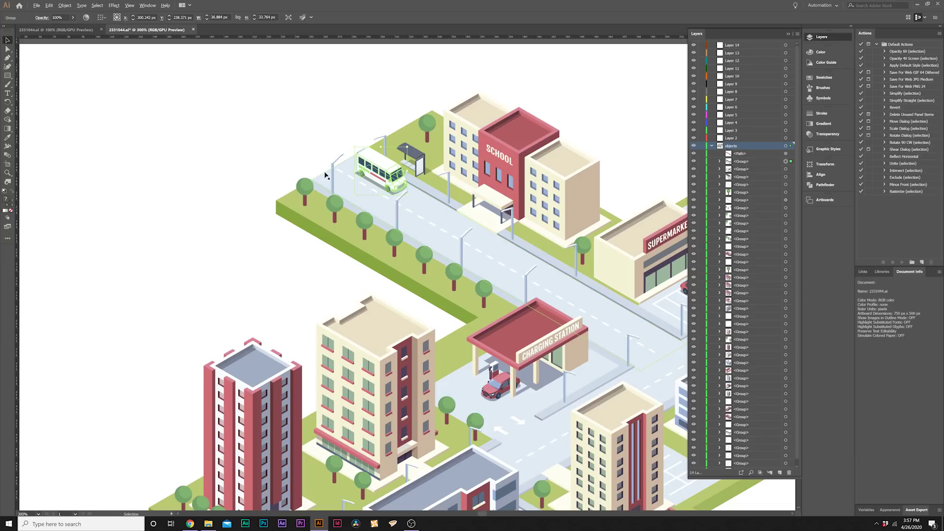
pyautogui.scroll(-2, 325, 176)
pyautogui.keyDown('shift'); pyautogui.click(399, 209); pyautogui.keyUp('shift')
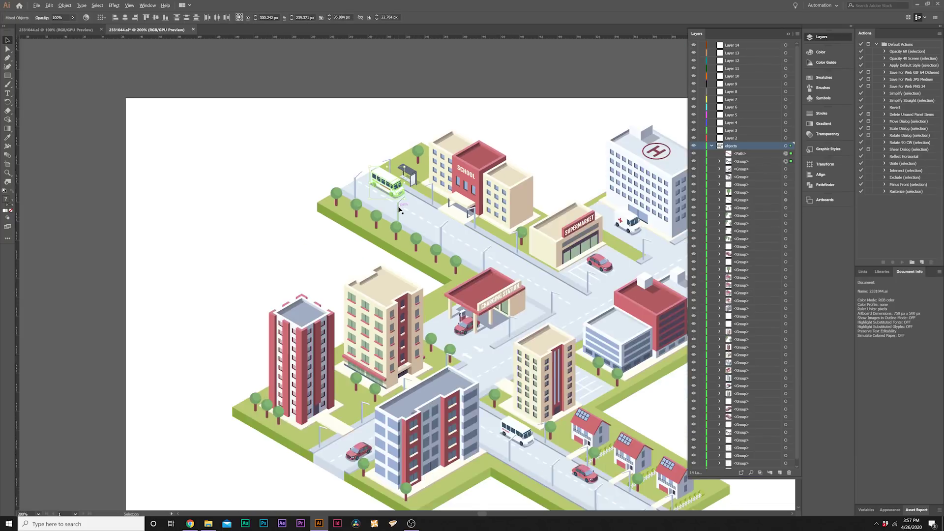
pyautogui.scroll(-1, 399, 209)
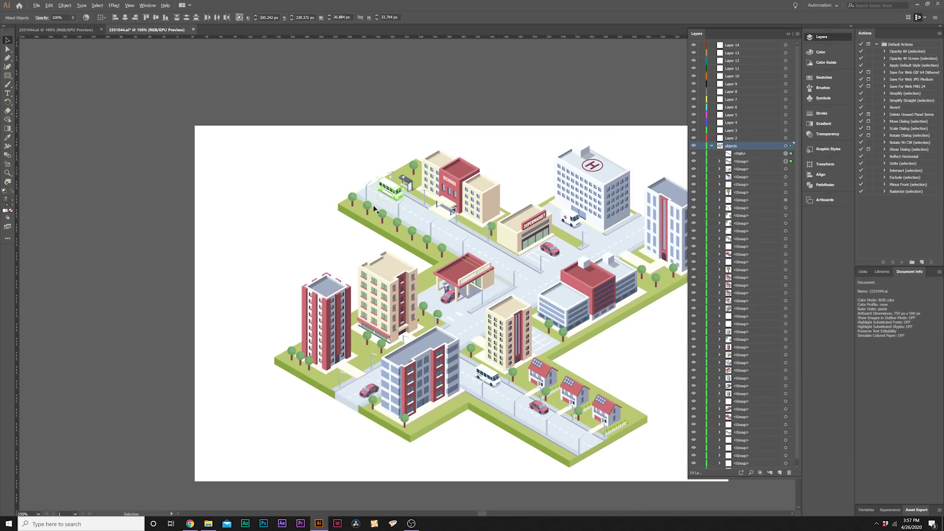
pyautogui.click(740, 161)
pyautogui.keyDown('shift'); pyautogui.click(738, 154); pyautogui.keyUp('shift')
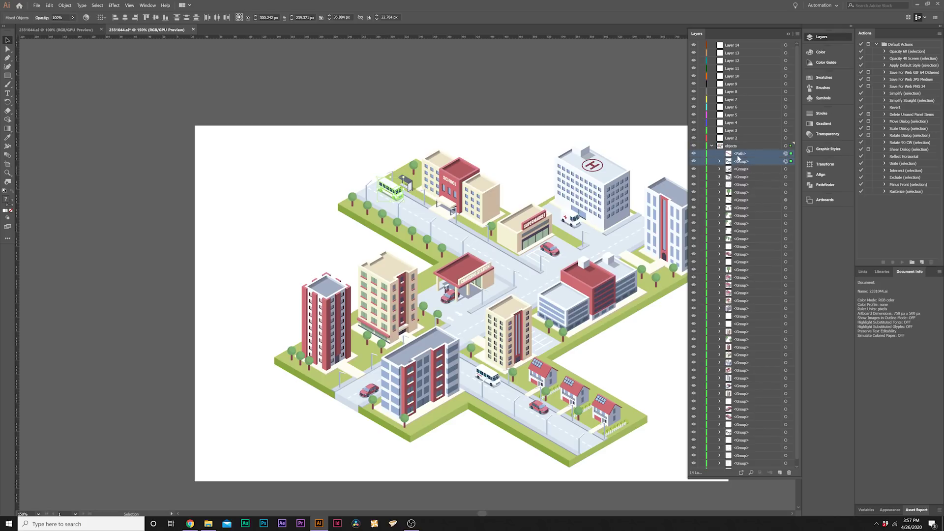
pyautogui.moveTo(744, 156); pyautogui.dragTo(735, 138)
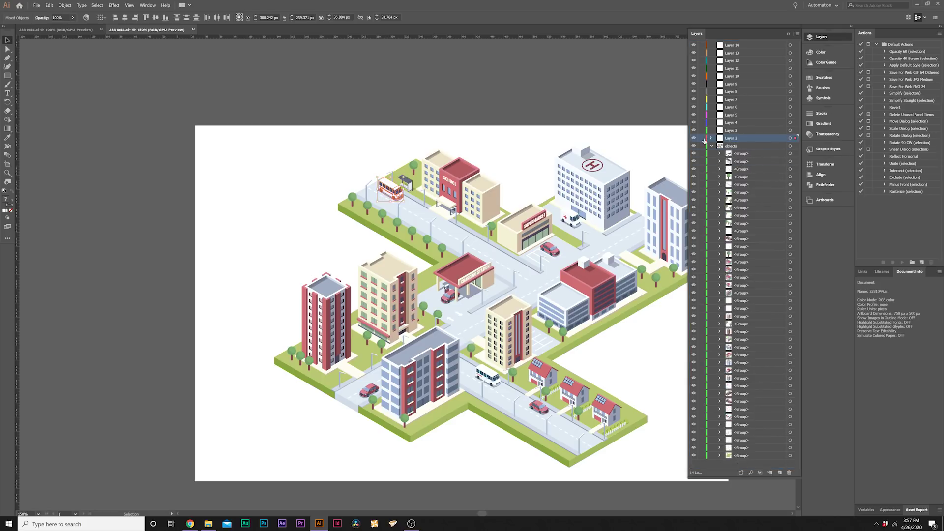
pyautogui.hotkey('ctrl', 'shift', 'a')
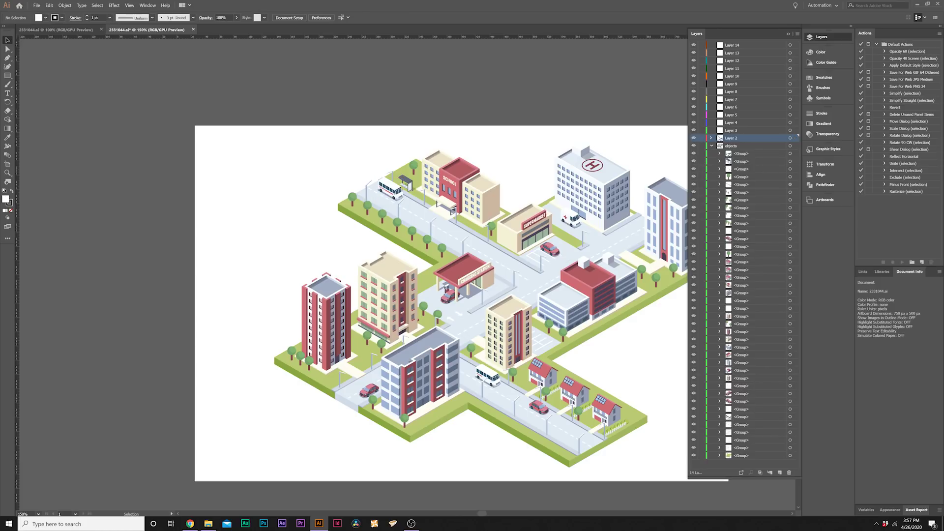
# - Move a blank group to Layer 3, then bring the red car to front onto Layer 4
pyautogui.click(540, 407)
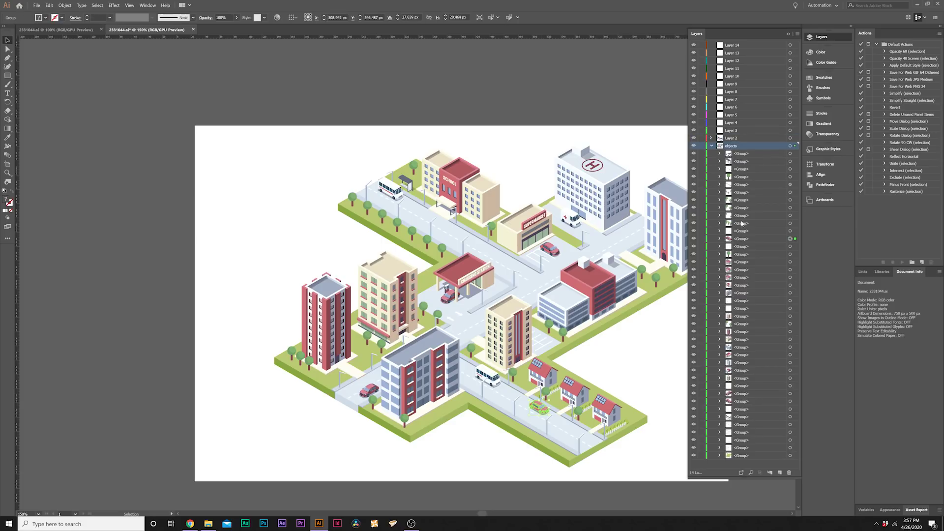
pyautogui.moveTo(742, 246); pyautogui.dragTo(742, 130)
pyautogui.click(371, 391)
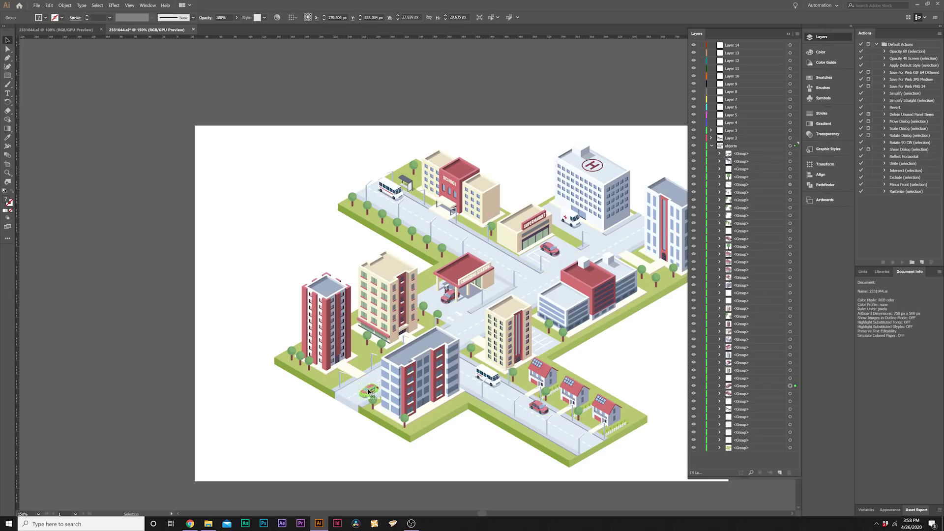
pyautogui.rightClick(370, 391)
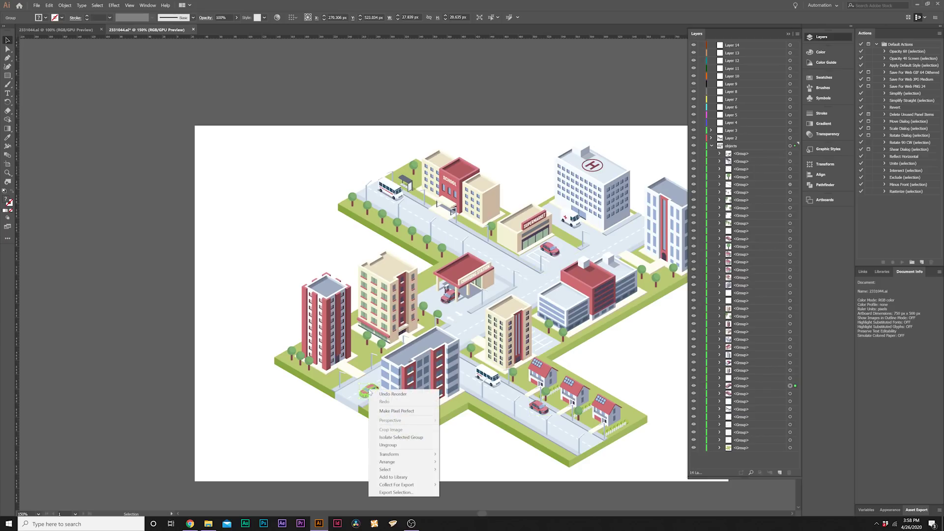
pyautogui.moveTo(409, 465)
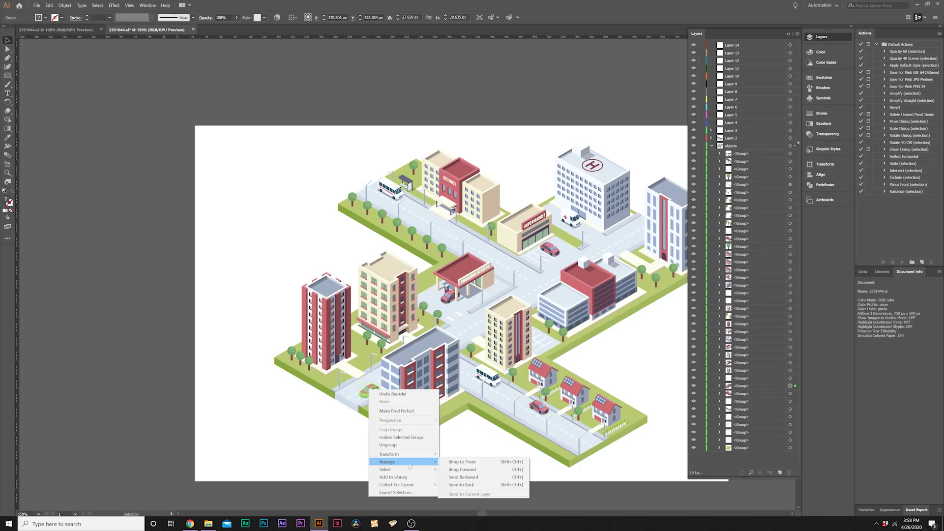
pyautogui.click(462, 462)
pyautogui.click(747, 153)
pyautogui.moveTo(747, 152); pyautogui.dragTo(736, 123)
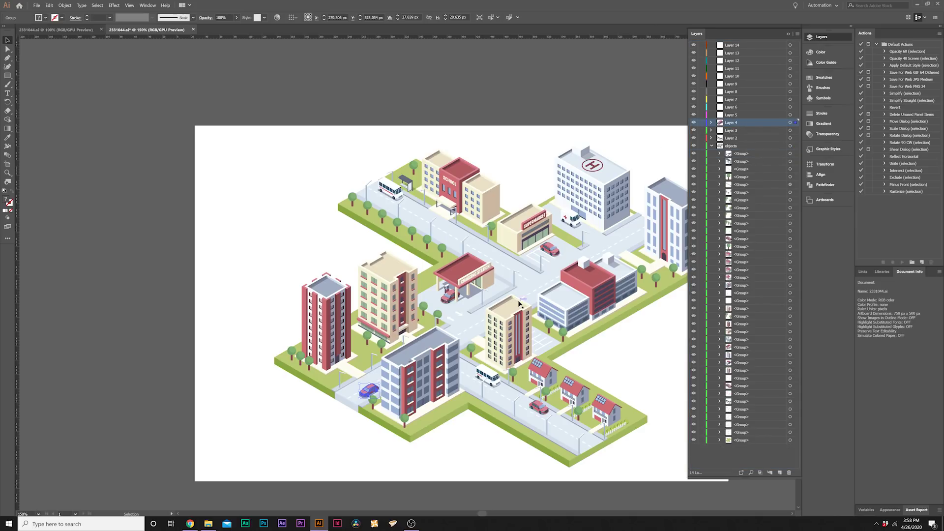
# - Move the beige apartment building's group into Layer 5
pyautogui.click(396, 307)
pyautogui.click(739, 308)
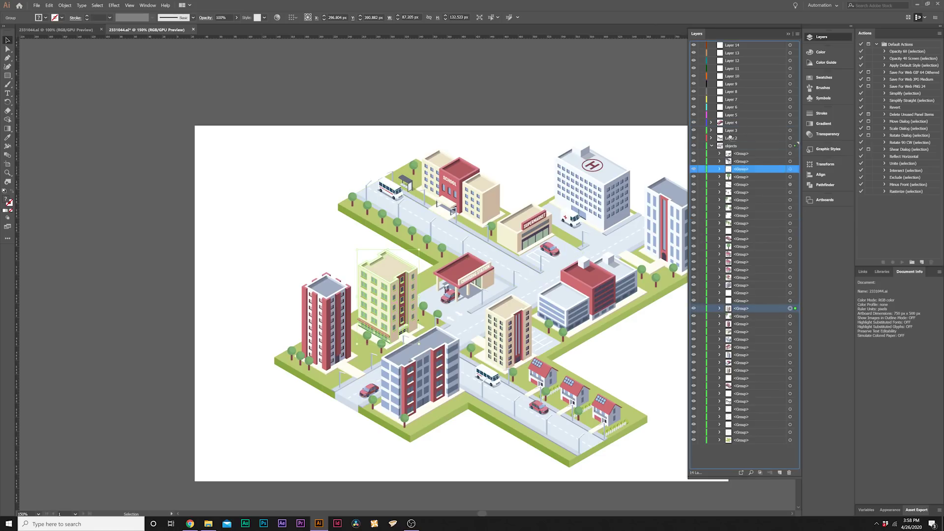
pyautogui.moveTo(739, 308); pyautogui.dragTo(739, 118)
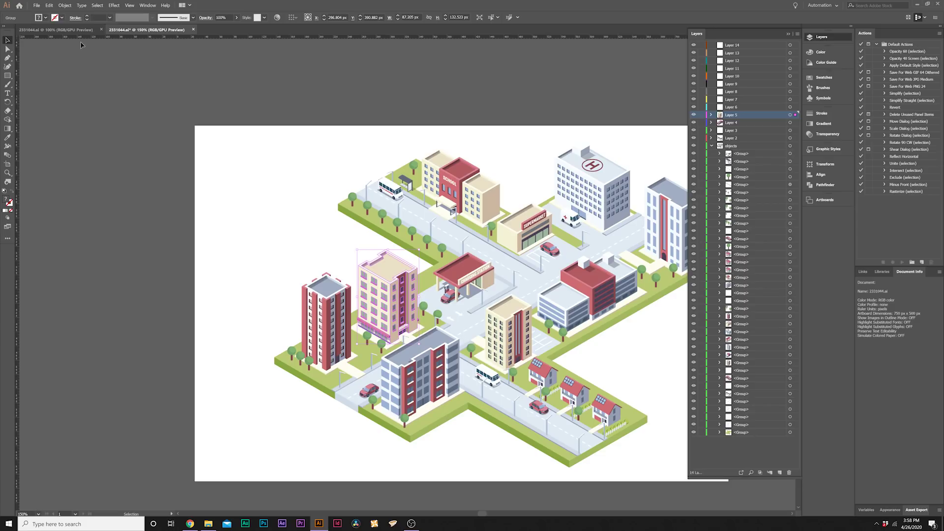
# - Switch to the fully layered 2331044.ai document and make Layer 21 current
pyautogui.click(68, 29)
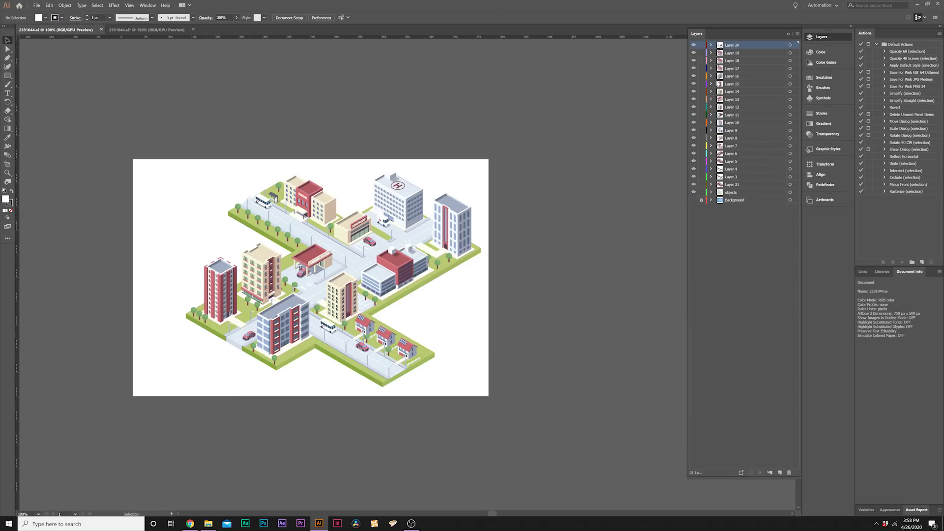
pyautogui.click(694, 46)
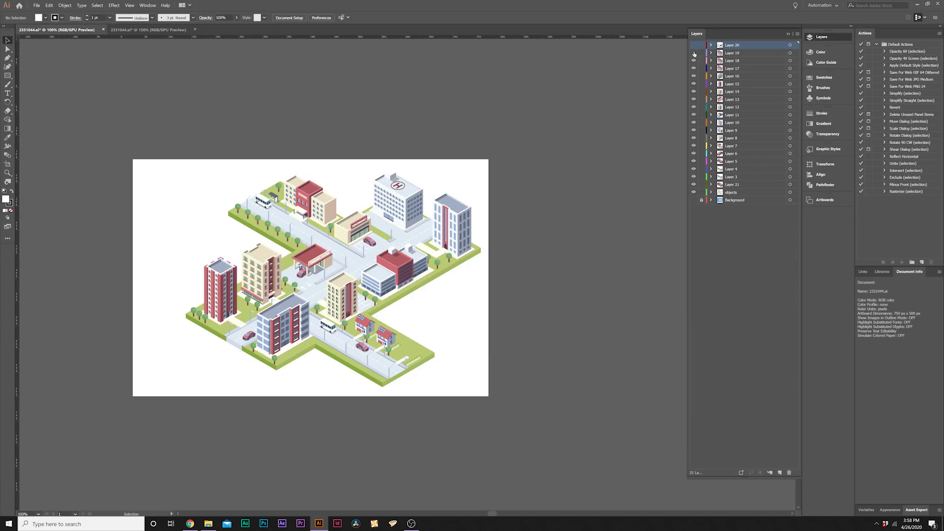
pyautogui.click(694, 45)
pyautogui.click(694, 45)
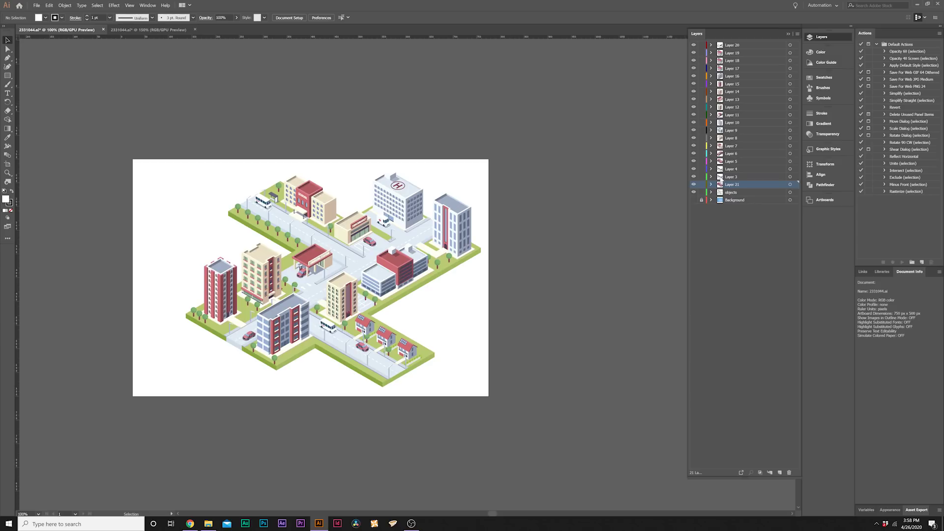
# - Save the layered city document as 2331044.ai with File > Save As
pyautogui.hotkey('alt', 'f')
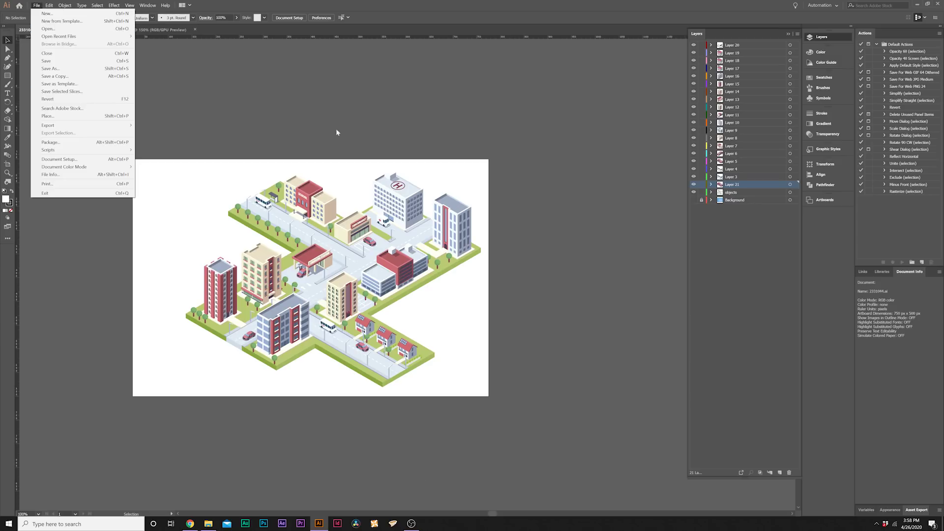
pyautogui.press('Escape')
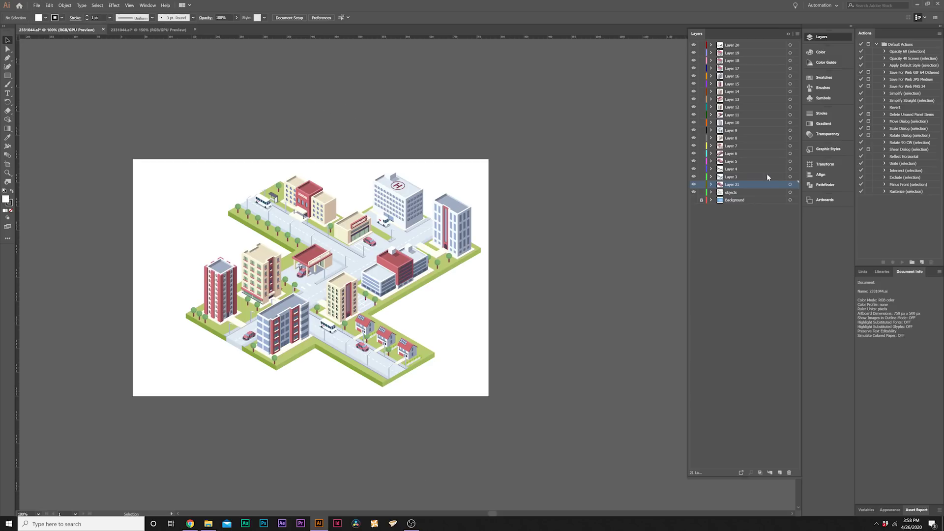
pyautogui.click(36, 5)
pyautogui.click(54, 64)
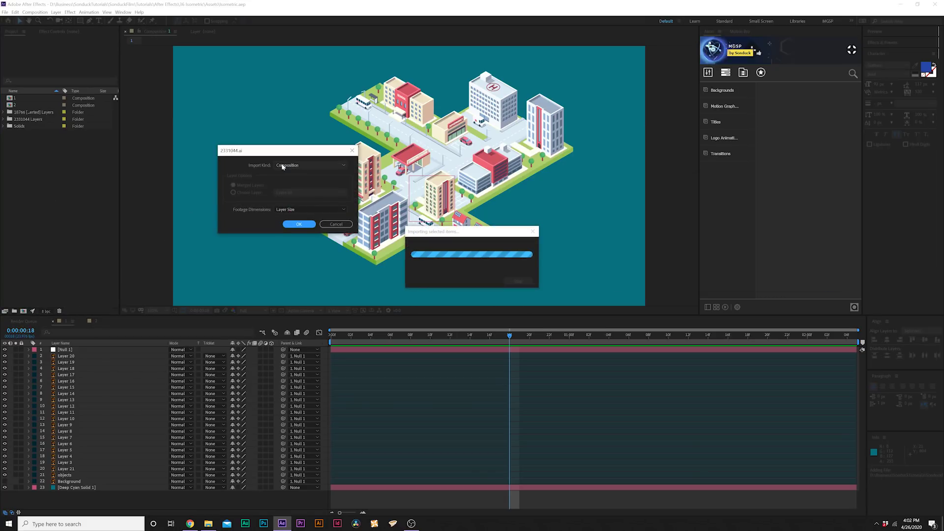
# - Import 2331044.ai as a Composition and open that composition
pyautogui.click(285, 165)
pyautogui.click(291, 181)
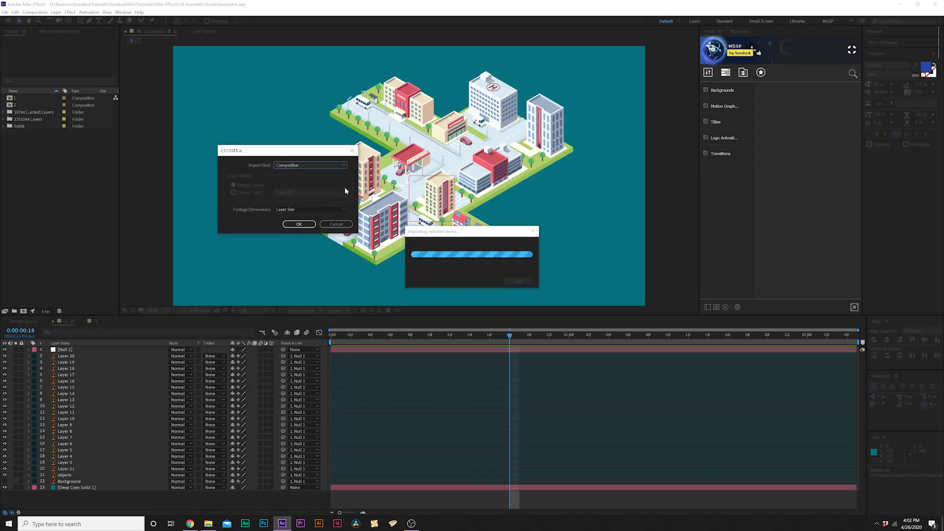
pyautogui.click(297, 224)
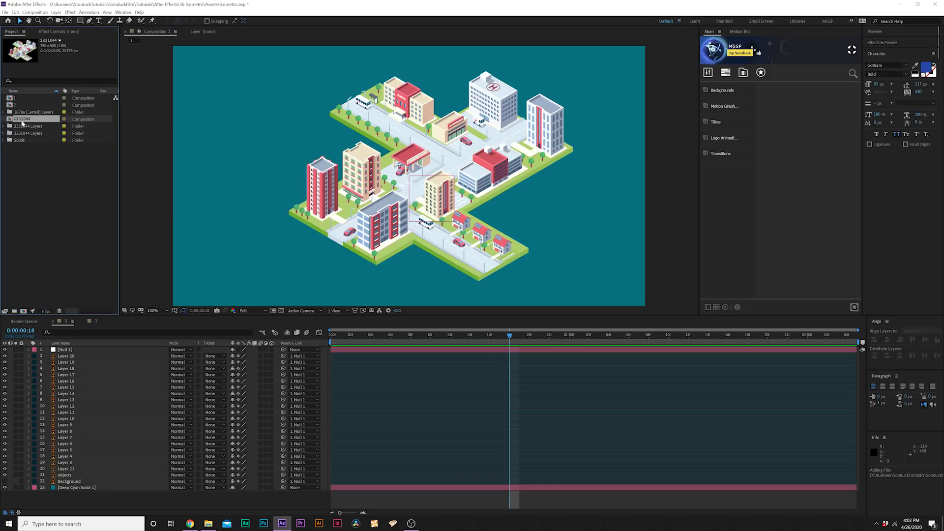
pyautogui.doubleClick(21, 119)
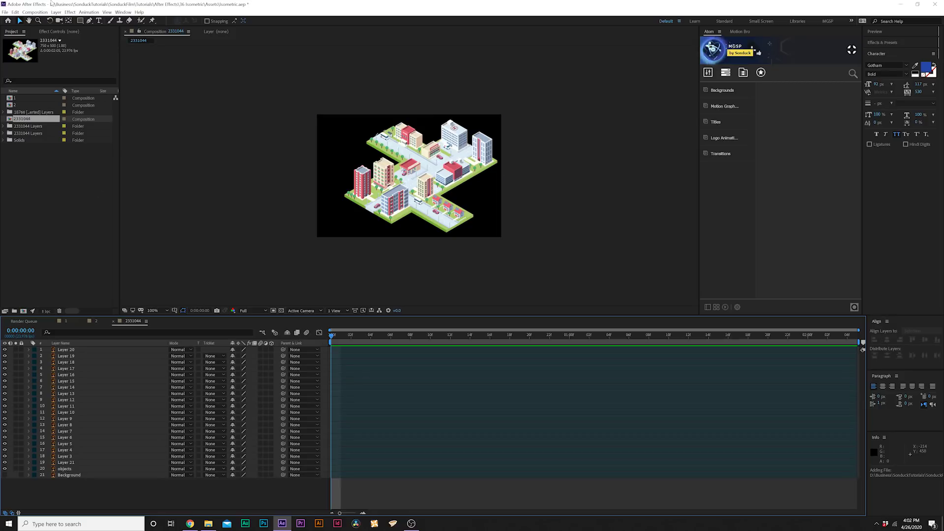
# - Set the composition to 1920 × 1080 and rename it Main
pyautogui.click(35, 13)
pyautogui.click(54, 31)
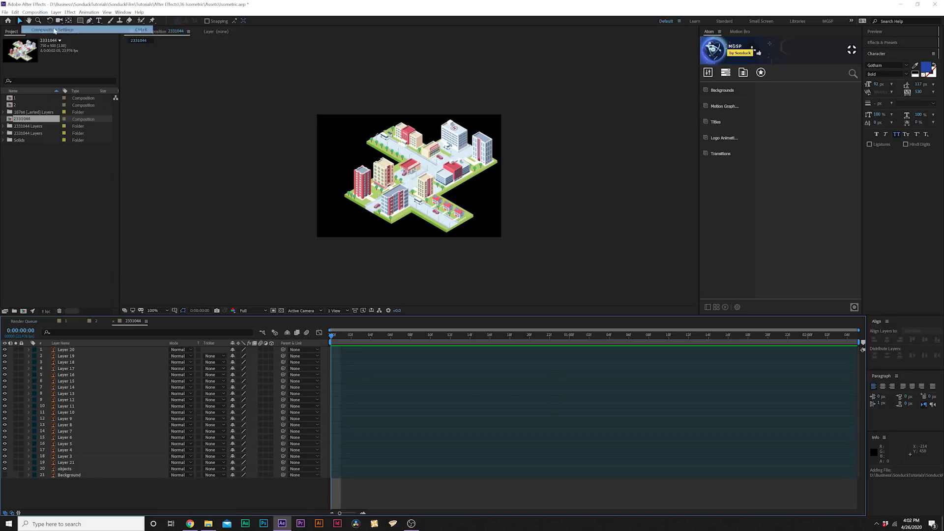
pyautogui.click(386, 268)
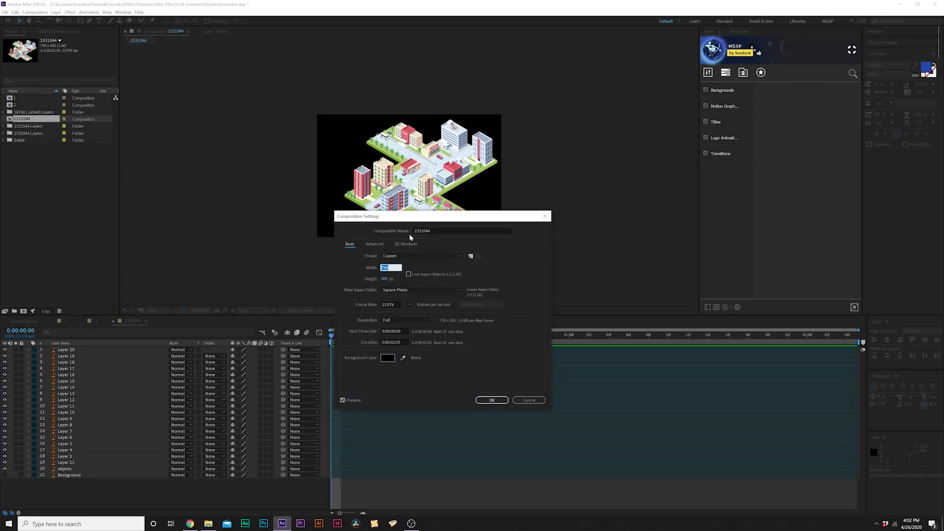
pyautogui.write('1920')
pyautogui.press('Tab')
pyautogui.write('10')
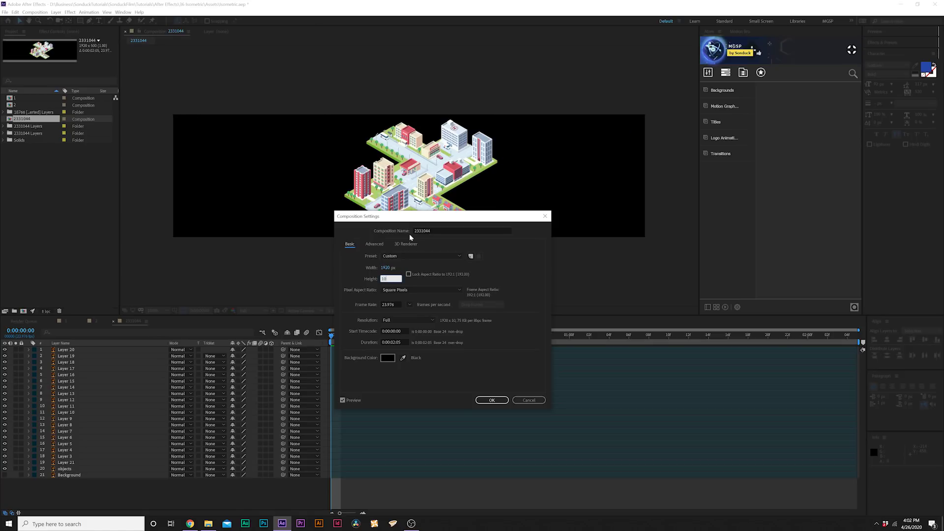
pyautogui.write('80')
pyautogui.click(442, 230)
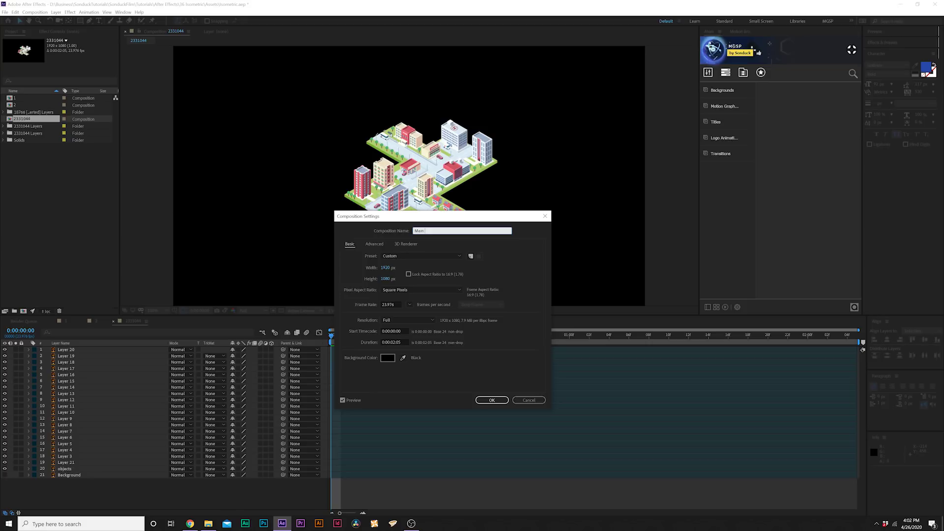
pyautogui.press('Return')
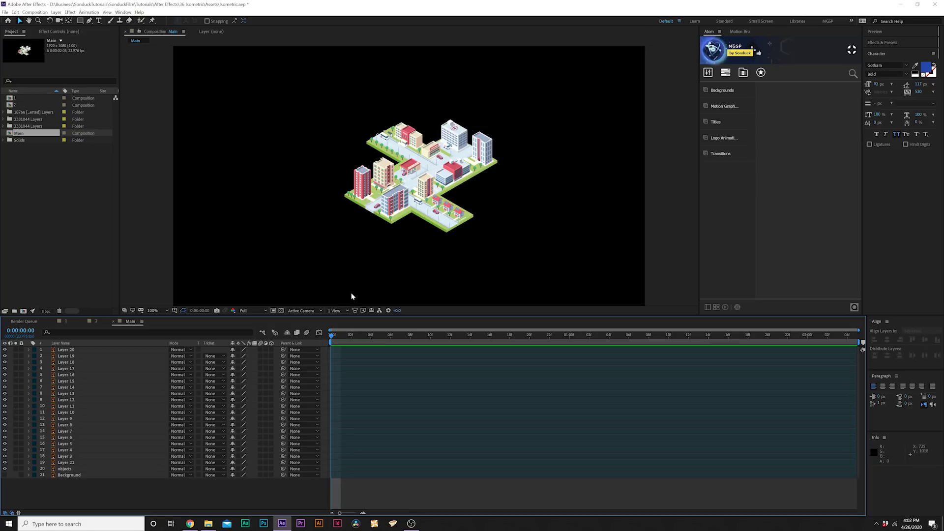
# - Try scaling every city layer to 272%, then undo and deselect them
pyautogui.moveTo(59, 505); pyautogui.dragTo(96, 320)
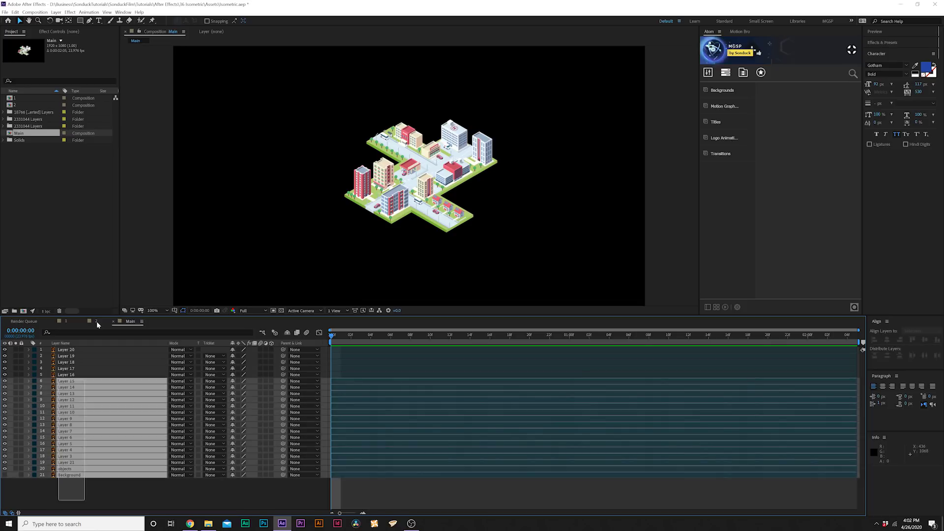
pyautogui.press('s')
pyautogui.moveTo(244, 355); pyautogui.dragTo(315, 359)
pyautogui.hotkey('ctrl', 'z')
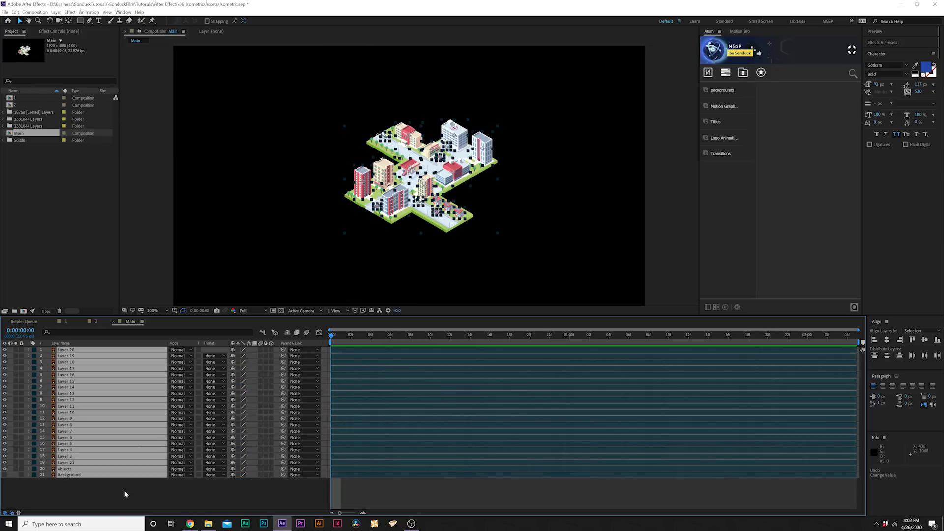
pyautogui.press('s')
pyautogui.click(123, 497)
# - Add Null 3, parent layers 2–22 to it, and scale the null up
pyautogui.click(57, 12)
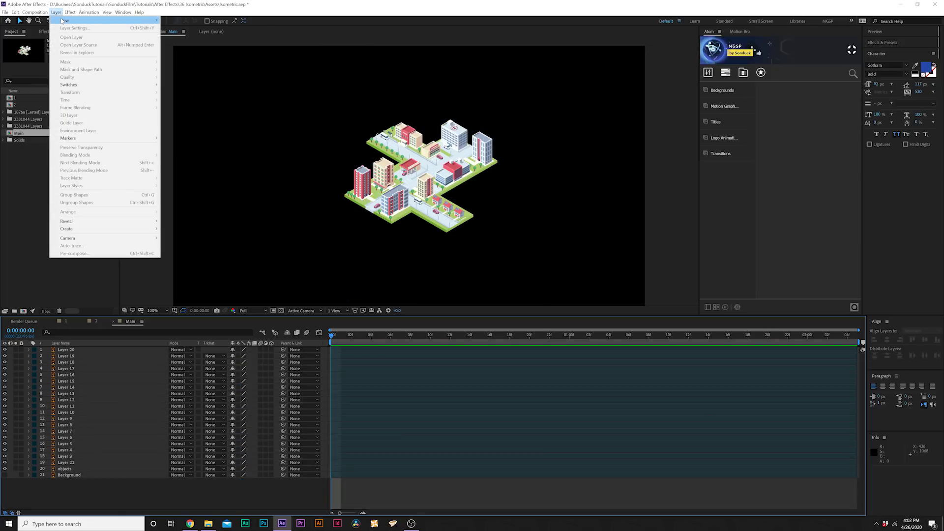
pyautogui.moveTo(64, 22)
pyautogui.click(180, 50)
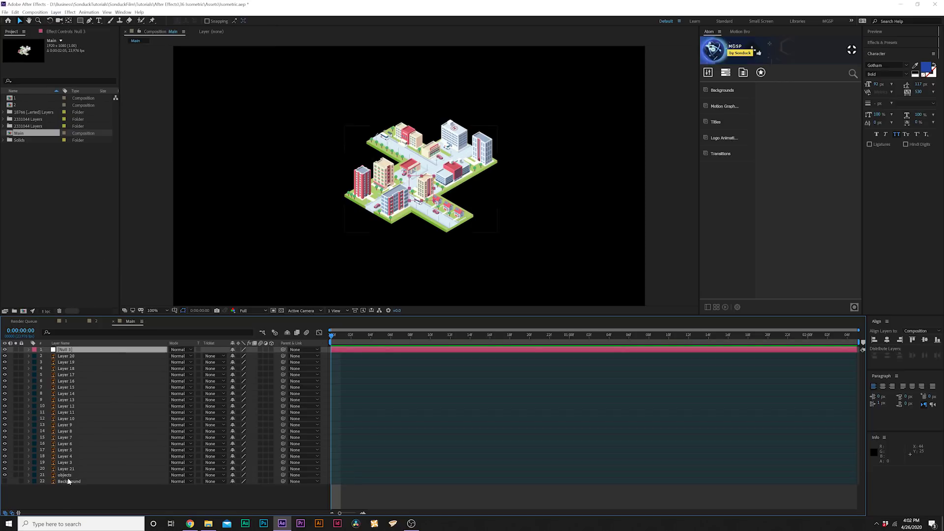
pyautogui.moveTo(67, 497); pyautogui.dragTo(69, 353)
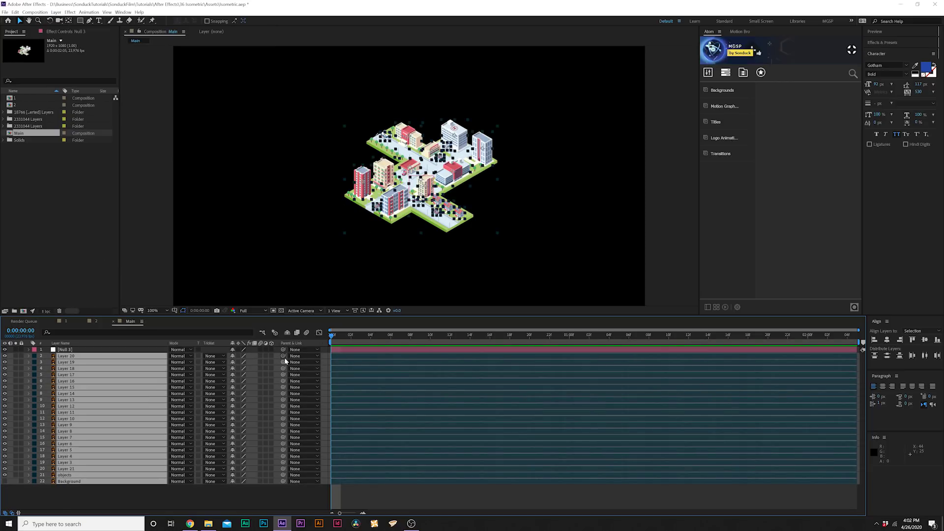
pyautogui.moveTo(284, 355); pyautogui.dragTo(70, 350)
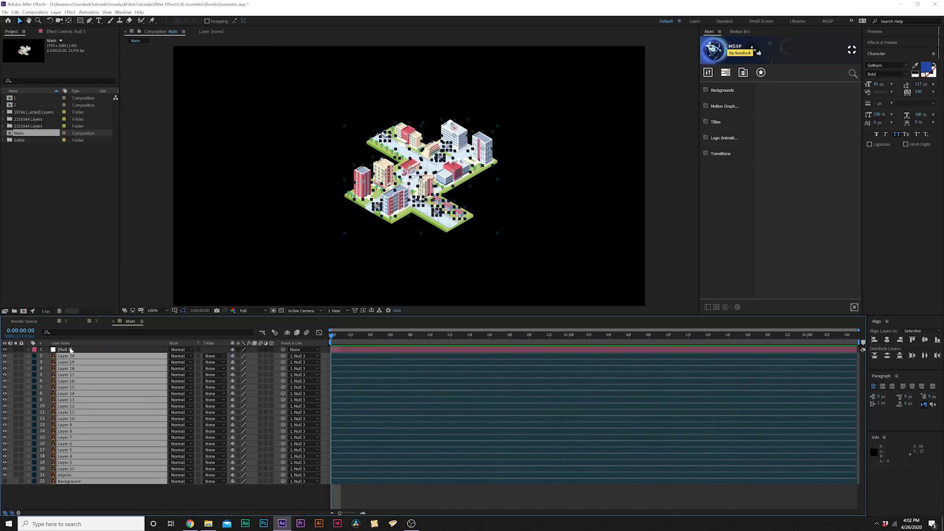
pyautogui.press('s')
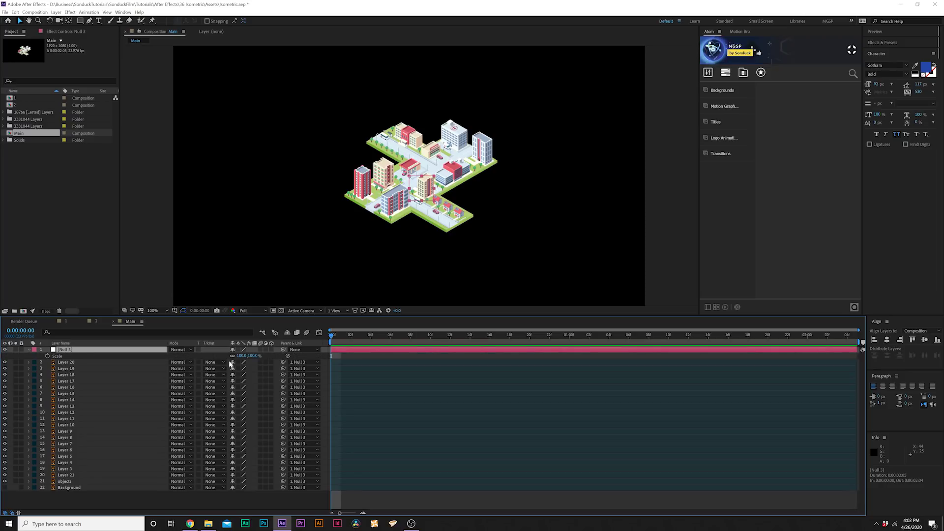
pyautogui.moveTo(240, 355); pyautogui.dragTo(290, 355)
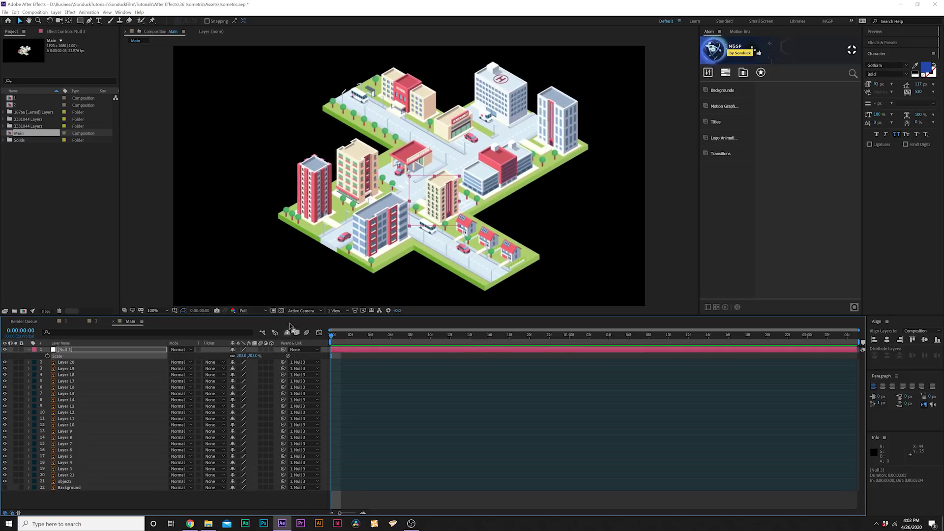
pyautogui.scroll(2, 372, 252)
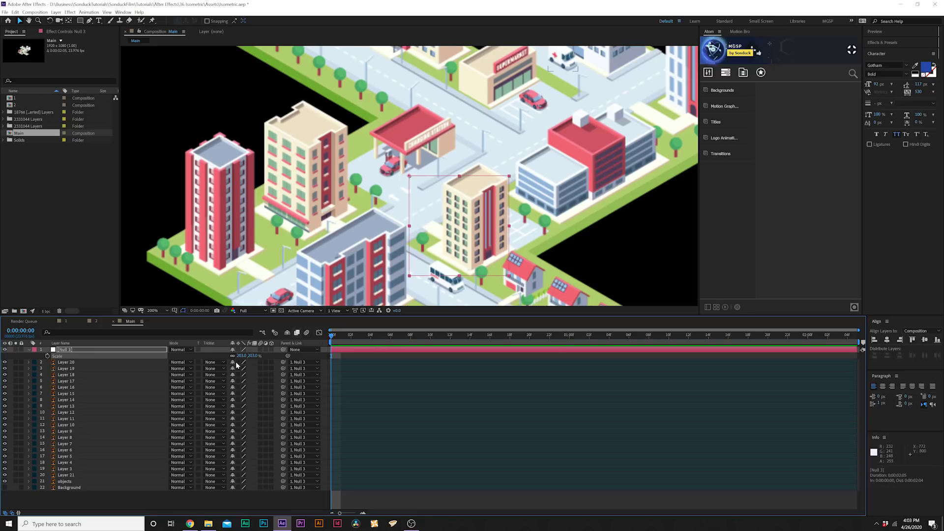
# - Keep layers 2–9 sharp when enlarged, zoom out to 100%, and collapse Null 3's Scale
pyautogui.moveTo(236, 365); pyautogui.dragTo(234, 414)
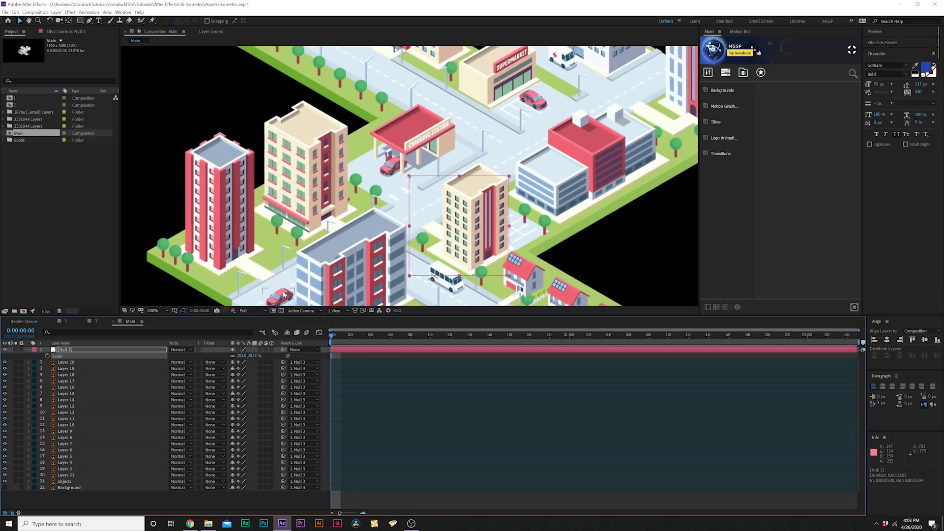
pyautogui.scroll(-2, 284, 294)
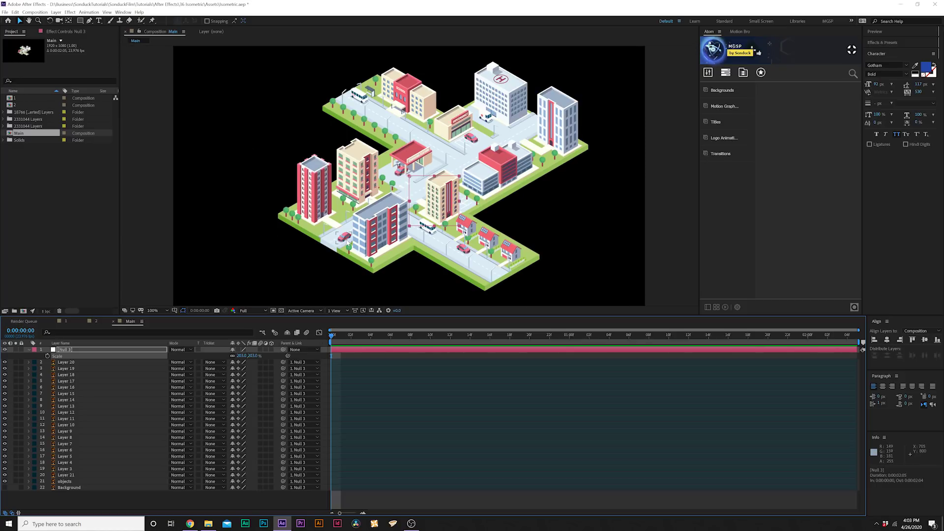
pyautogui.click(29, 350)
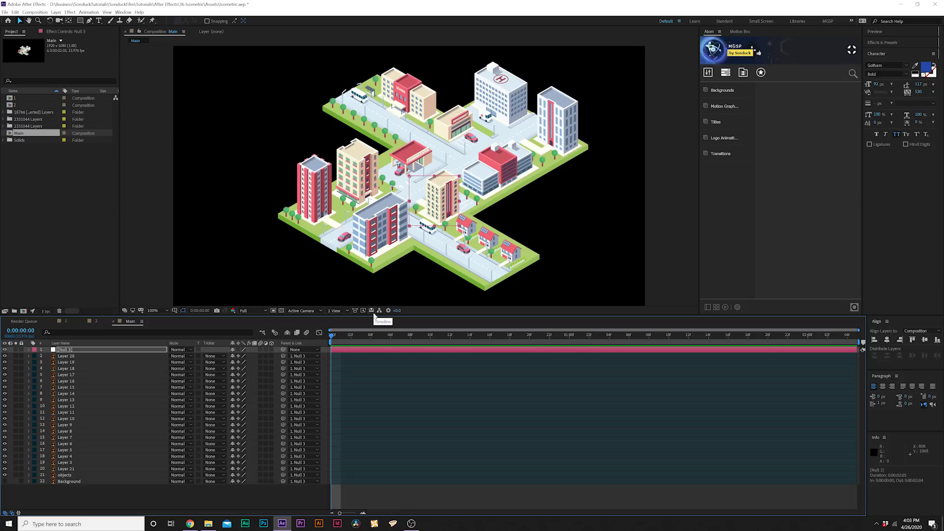
pyautogui.click(352, 311)
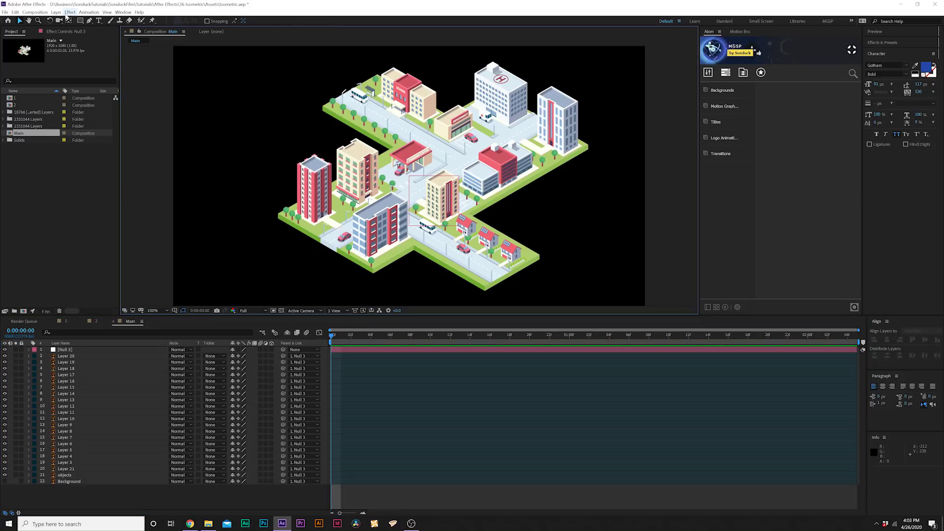
# - Create a teal solid named BG and place it beneath all city layers
pyautogui.click(57, 13)
pyautogui.moveTo(69, 19)
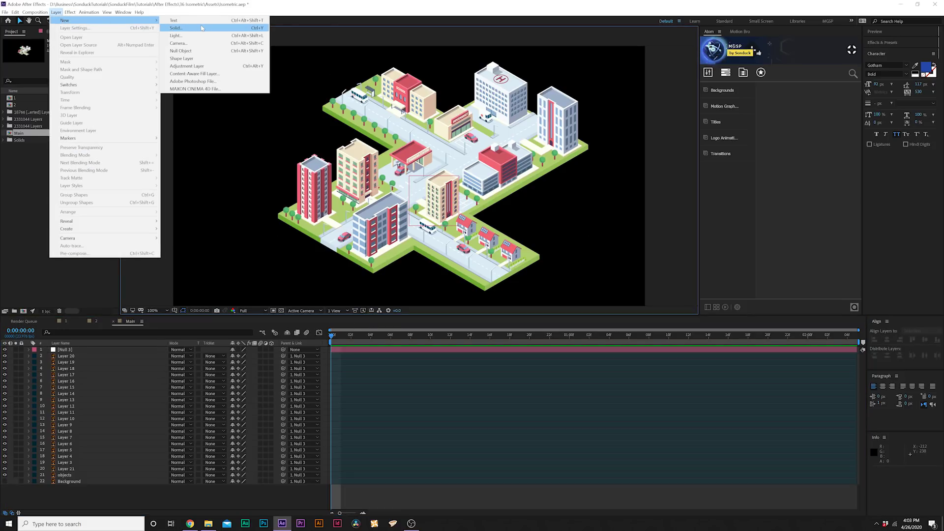
pyautogui.click(182, 31)
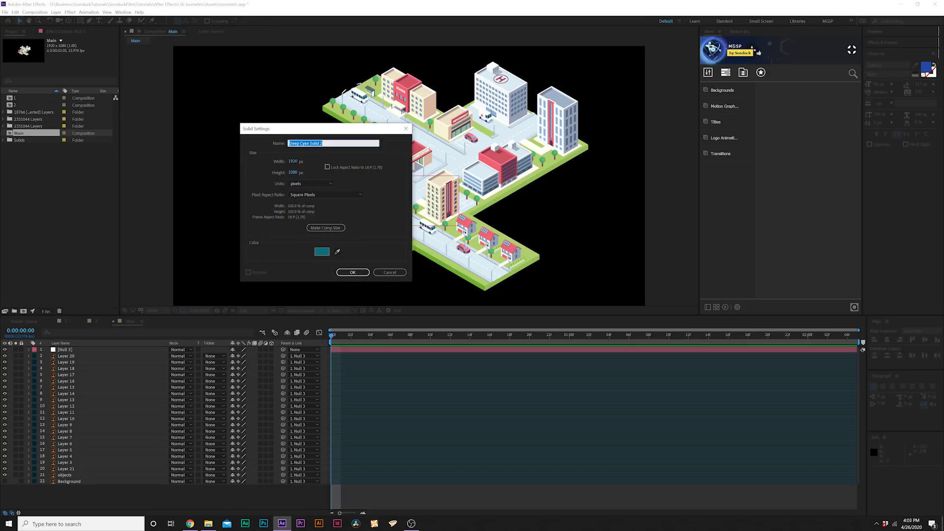
pyautogui.write('BG')
pyautogui.press('Return')
pyautogui.moveTo(80, 353); pyautogui.dragTo(114, 494)
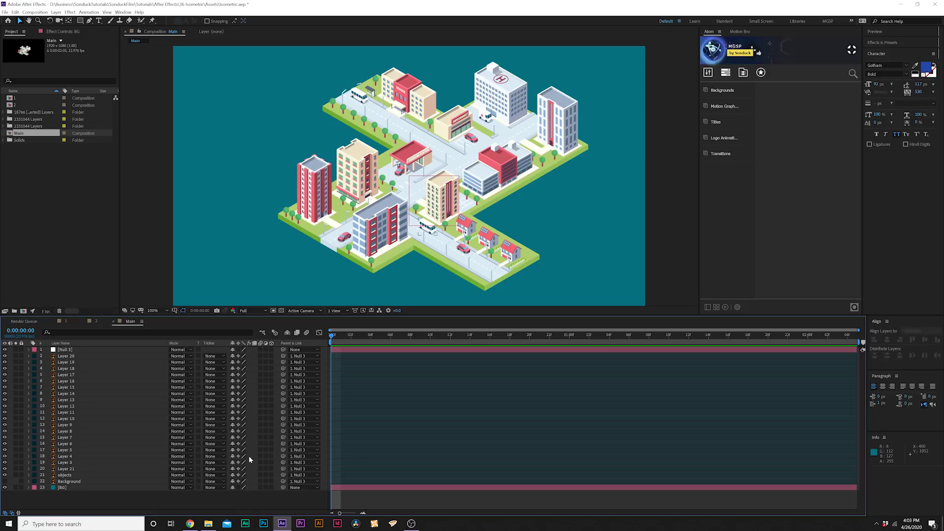
# - Turn on visibility for the five car layers 16–20
pyautogui.moveTo(249, 470); pyautogui.dragTo(6, 442)
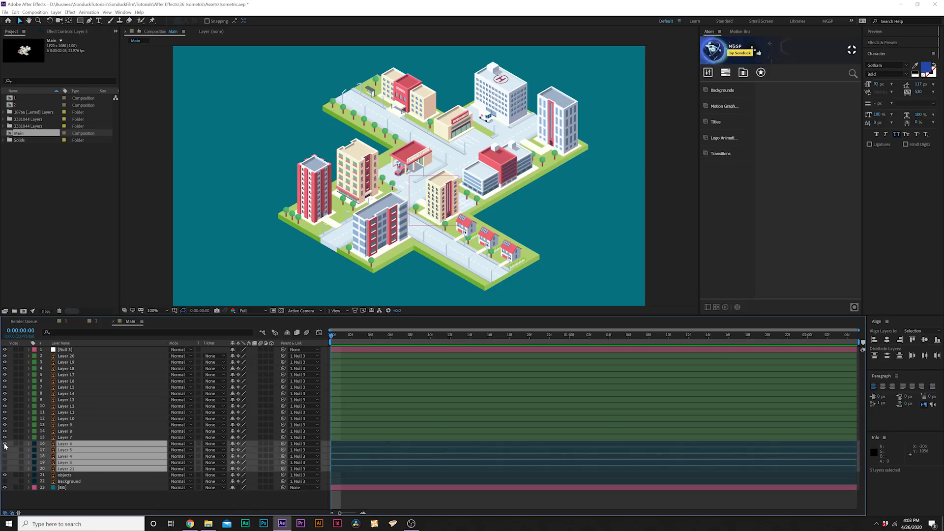
pyautogui.click(5, 444)
pyautogui.click(63, 437)
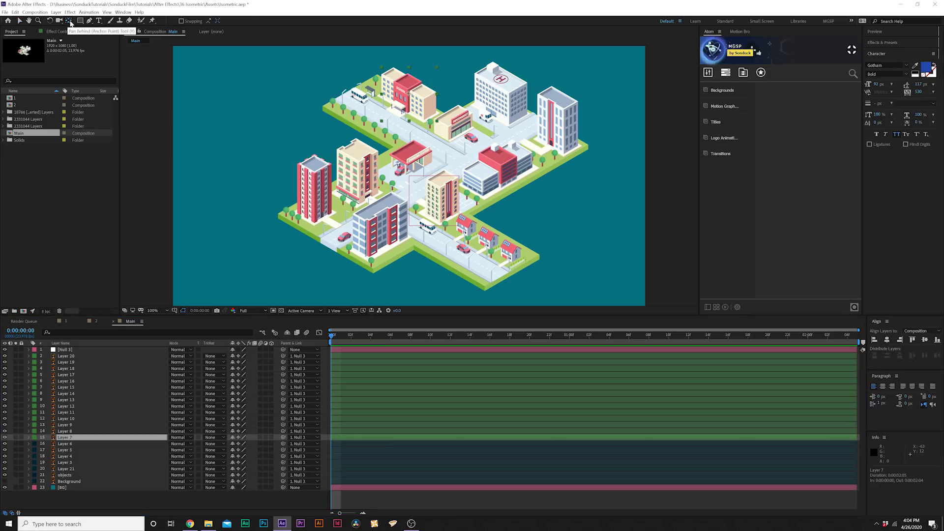
# - Drag the supermarket's (Layer 8) anchor point down to its base with Pan Behind, then zoom back out
pyautogui.scroll(2, 419, 178)
pyautogui.moveTo(403, 66); pyautogui.dragTo(392, 139)
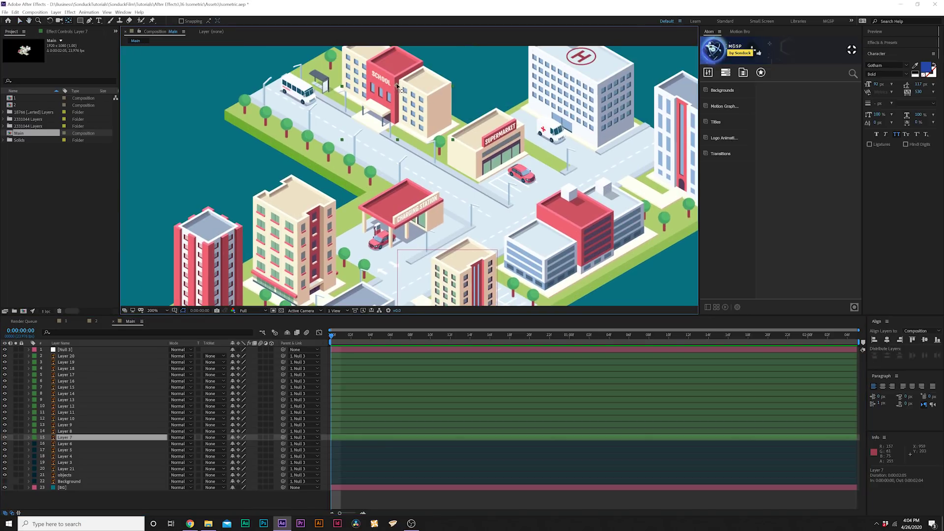
pyautogui.press('y')
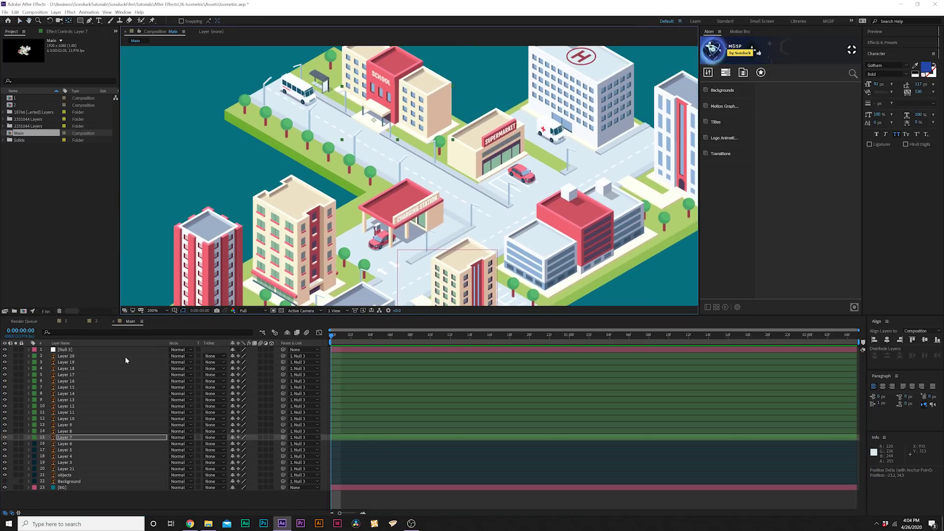
pyautogui.click(487, 156)
pyautogui.moveTo(487, 156); pyautogui.dragTo(505, 171)
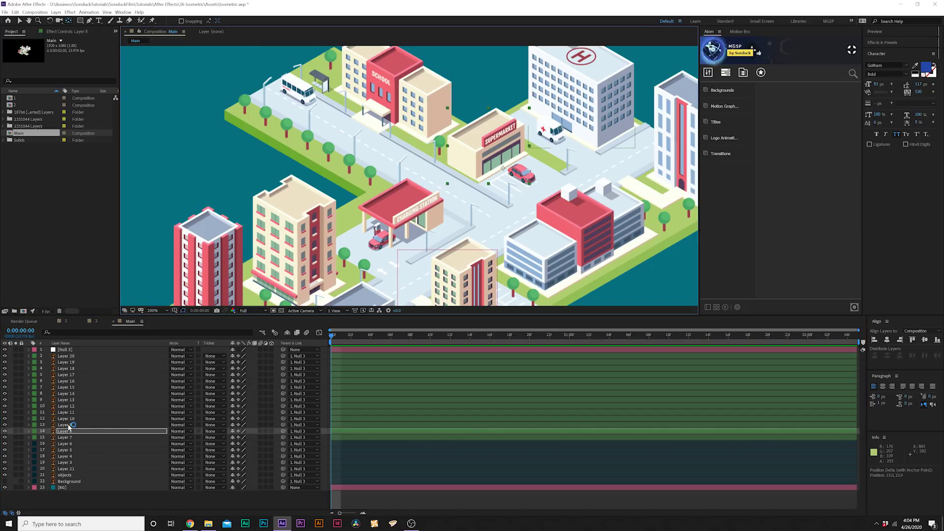
pyautogui.click(582, 88)
pyautogui.click(579, 142)
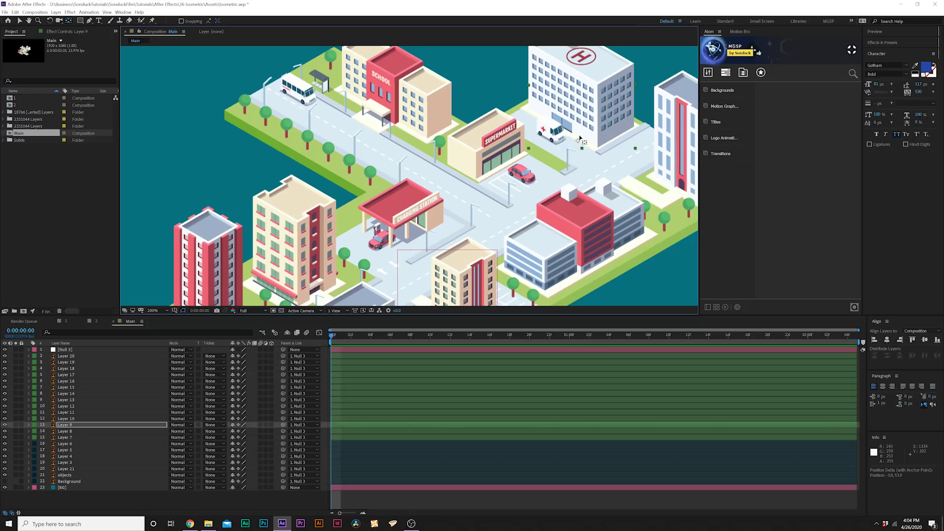
pyautogui.scroll(-2, 233, 292)
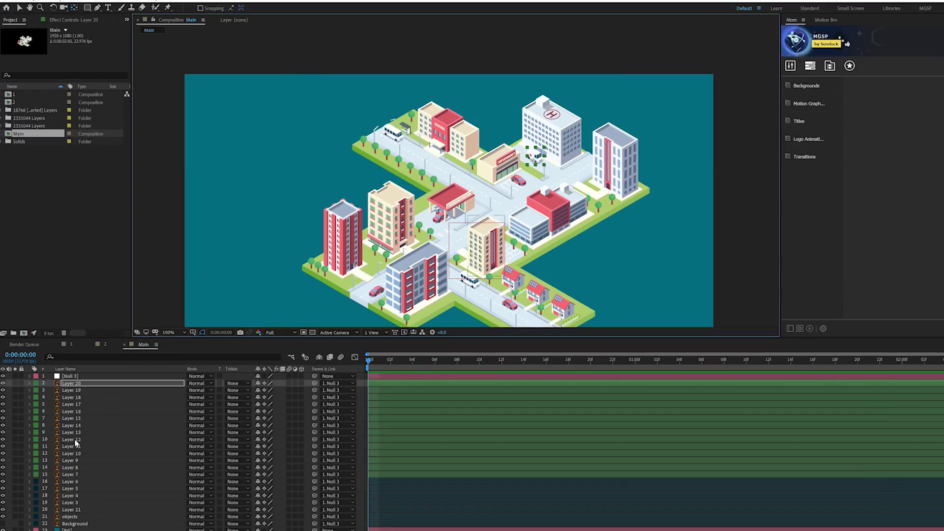
# - Keyframe Scale at 0% at the start for building Layers 20 through 7
pyautogui.keyDown('shift'); pyautogui.click(78, 475); pyautogui.keyUp('shift')
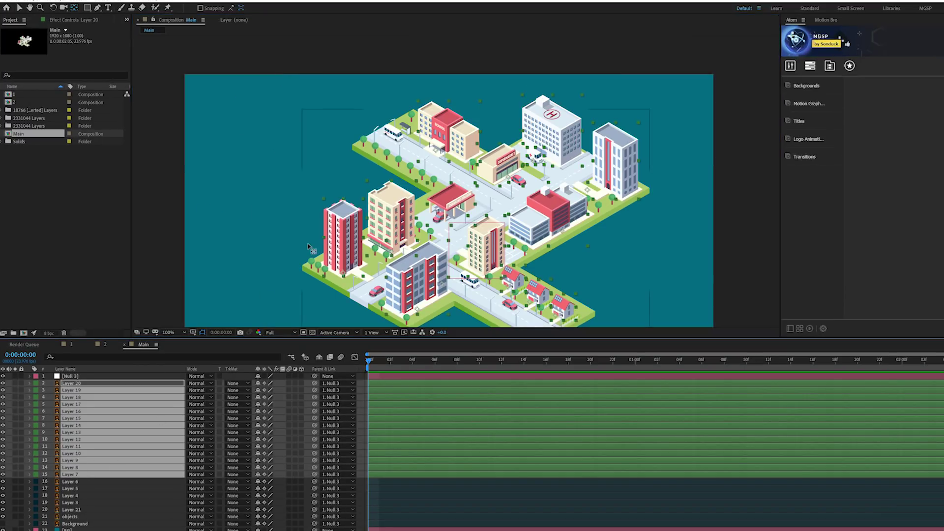
pyautogui.press('s')
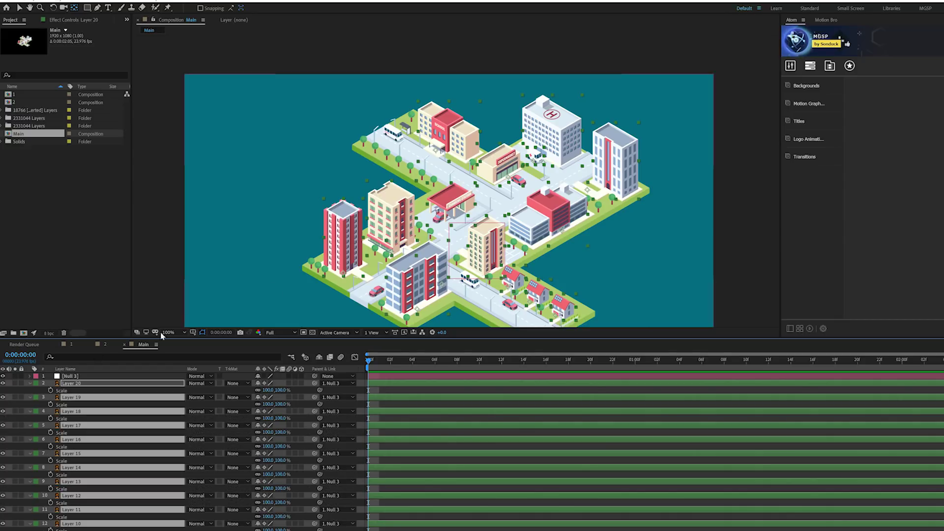
pyautogui.click(51, 389)
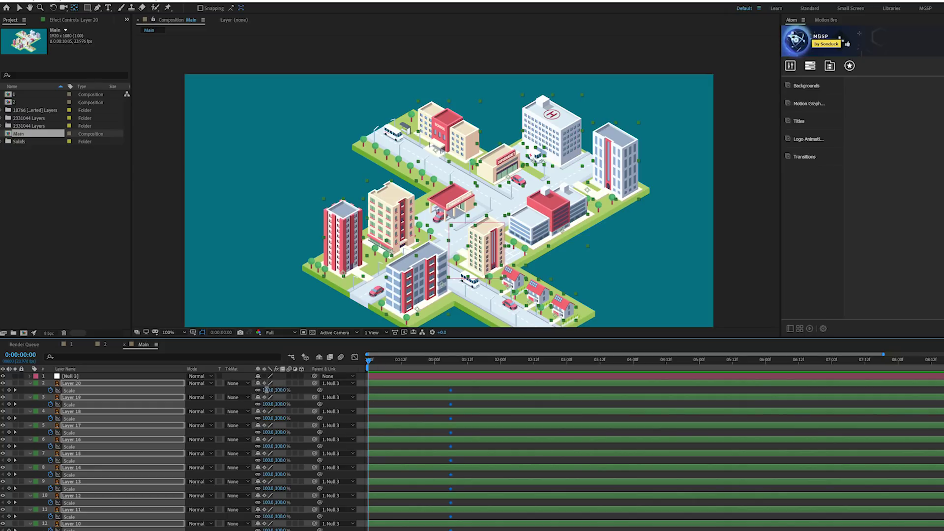
pyautogui.click(266, 390)
pyautogui.write('0')
pyautogui.press('Return')
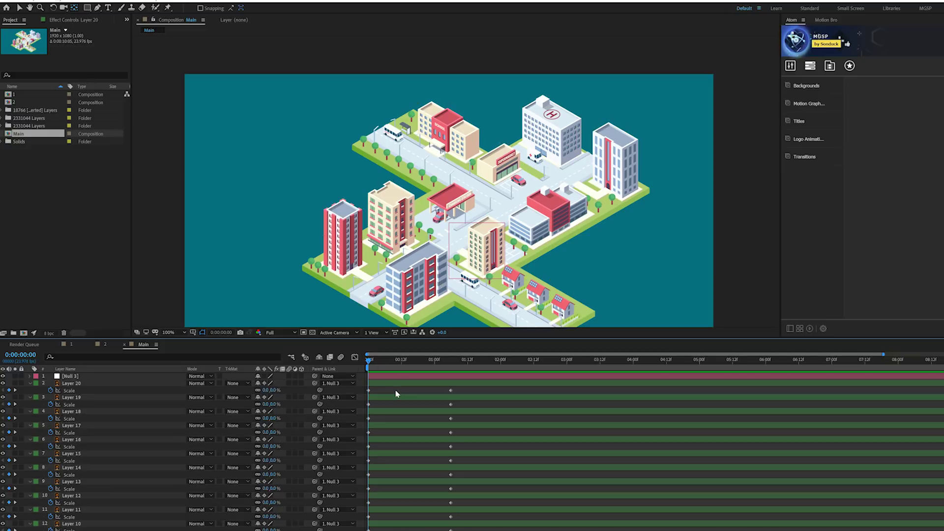
# - Scale the buildings to 119.7% at frame 20 and apply Easy Ease to the scale keyframes
pyautogui.moveTo(408, 360); pyautogui.dragTo(425, 363)
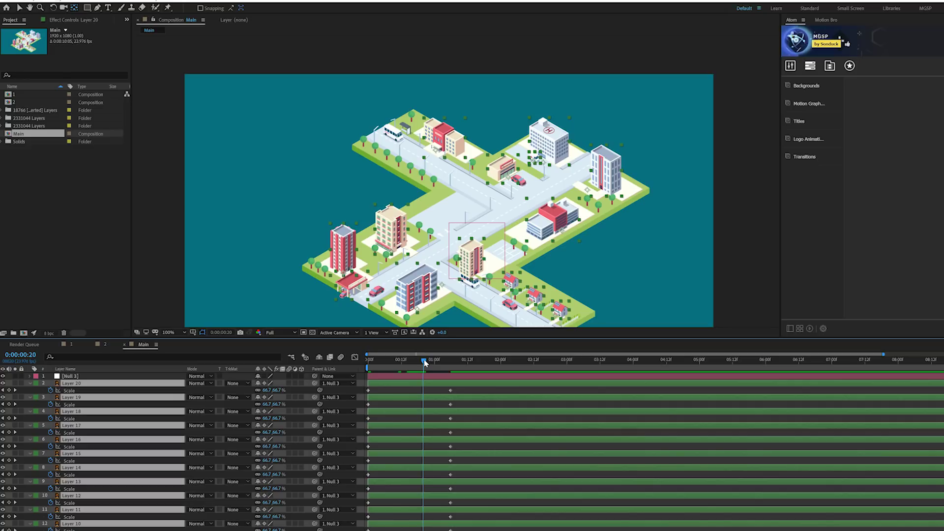
pyautogui.moveTo(268, 393); pyautogui.dragTo(289, 390)
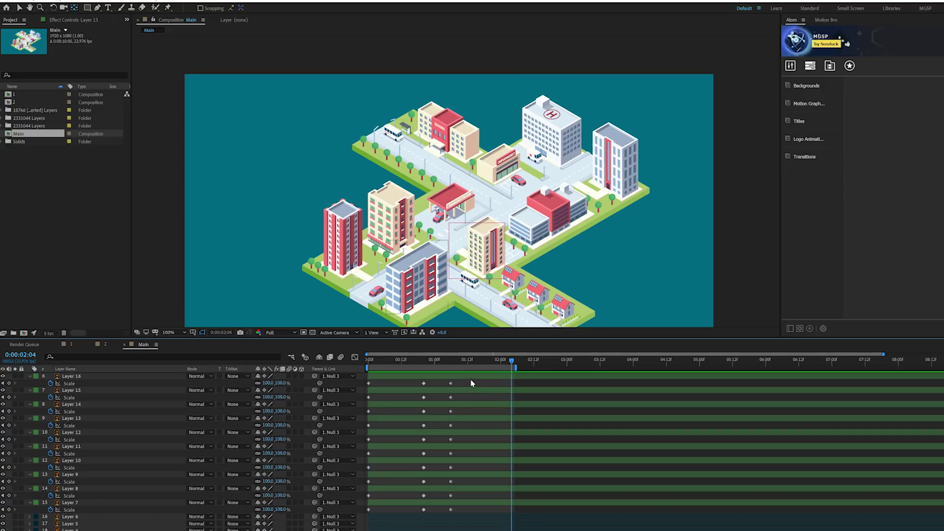
pyautogui.moveTo(472, 381); pyautogui.dragTo(441, 514)
pyautogui.press('F9')
pyautogui.moveTo(376, 384); pyautogui.dragTo(360, 521)
pyautogui.press('Home')
pyautogui.press('F9')
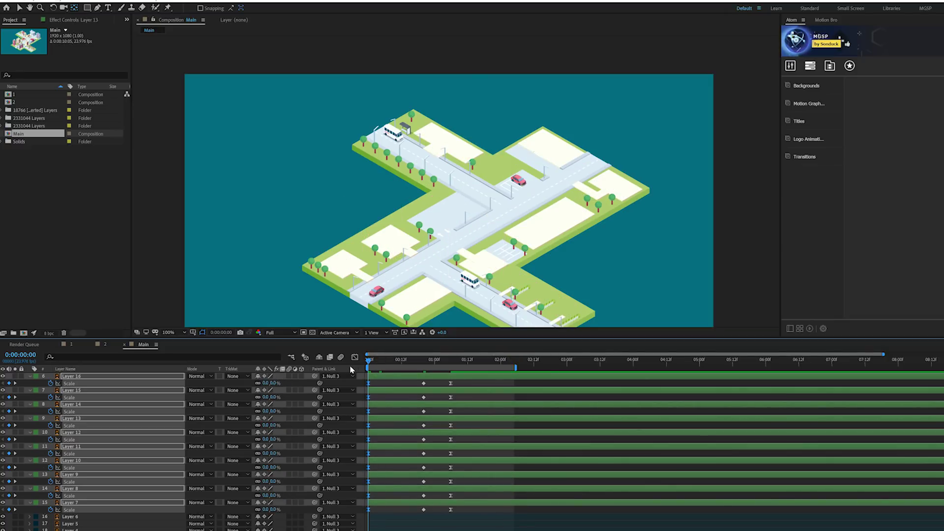
# - Preview the building pop-in animation and deselect all layers
pyautogui.scroll(3, 197, 443)
pyautogui.press('space')
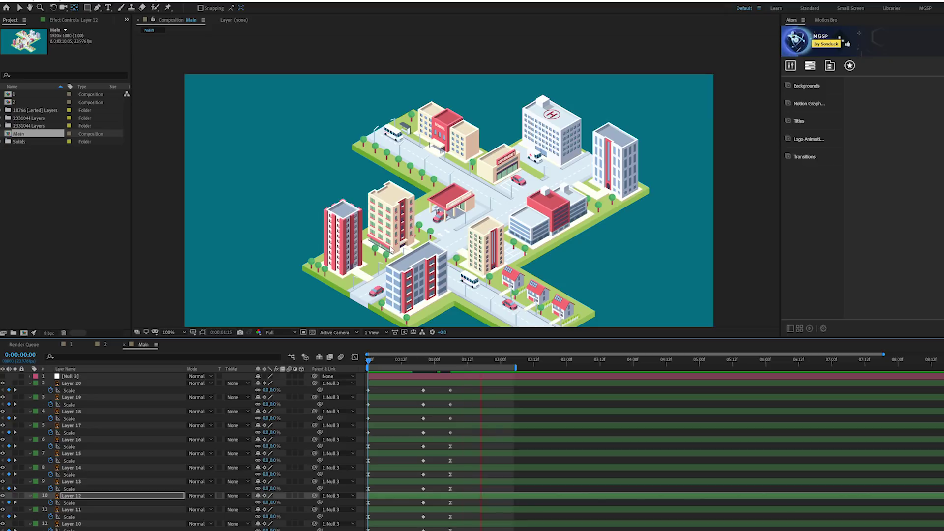
pyautogui.press('space')
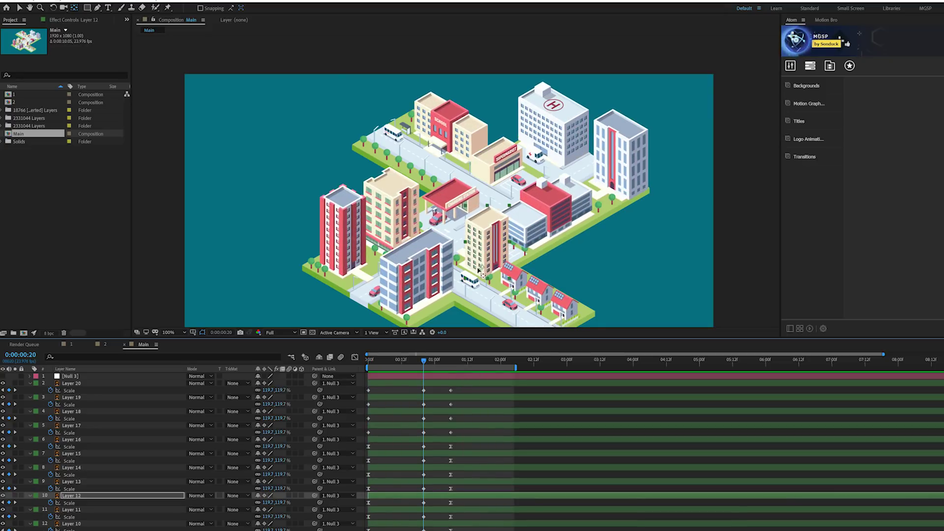
pyautogui.hotkey('ctrl', 'shift', 'a')
# - Shift Layers 20, 19, 17, 15, 13, 12, 11 and 10 progressively later in the timeline
pyautogui.press('u')
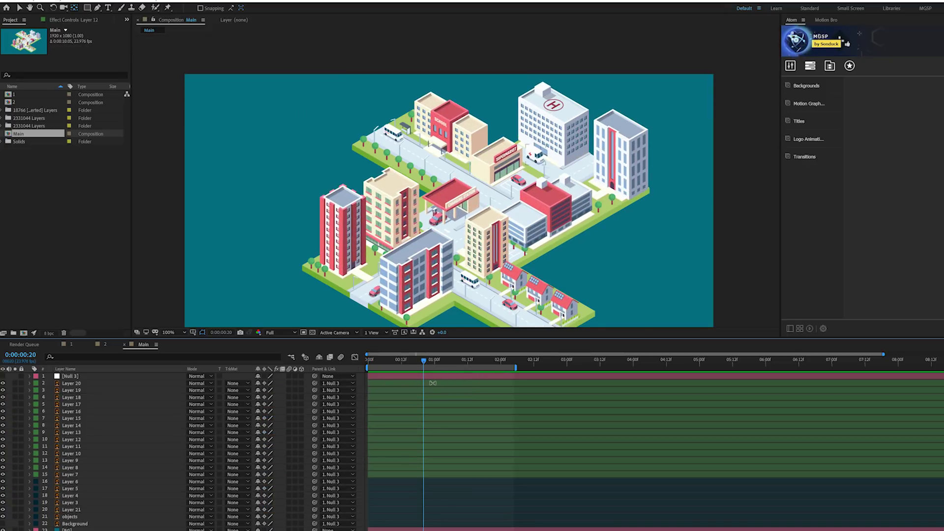
pyautogui.moveTo(432, 383); pyautogui.dragTo(474, 383)
pyautogui.moveTo(381, 390); pyautogui.dragTo(466, 406)
pyautogui.moveTo(388, 417); pyautogui.dragTo(470, 442)
pyautogui.moveTo(400, 445); pyautogui.dragTo(468, 458)
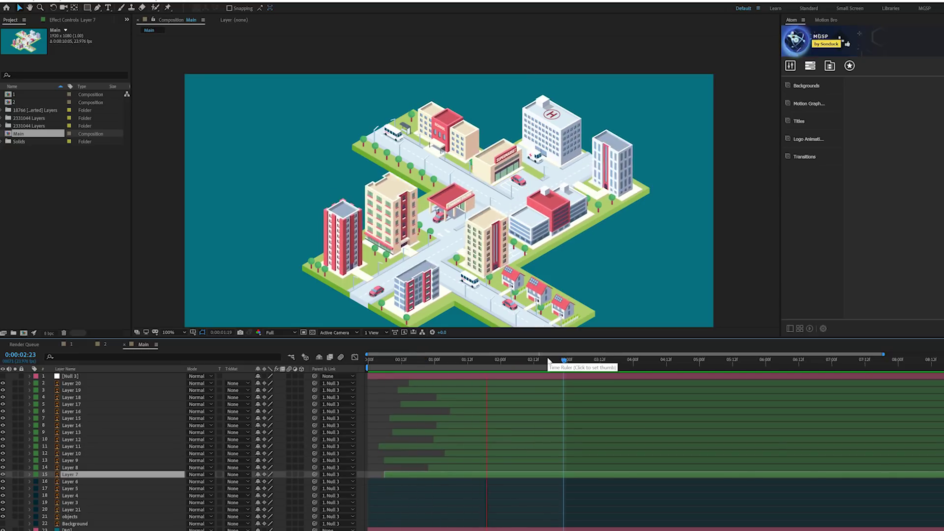
pyautogui.click(369, 359)
# - Select the car layer, Layer 21, and preview the staggered building animation
pyautogui.click(519, 181)
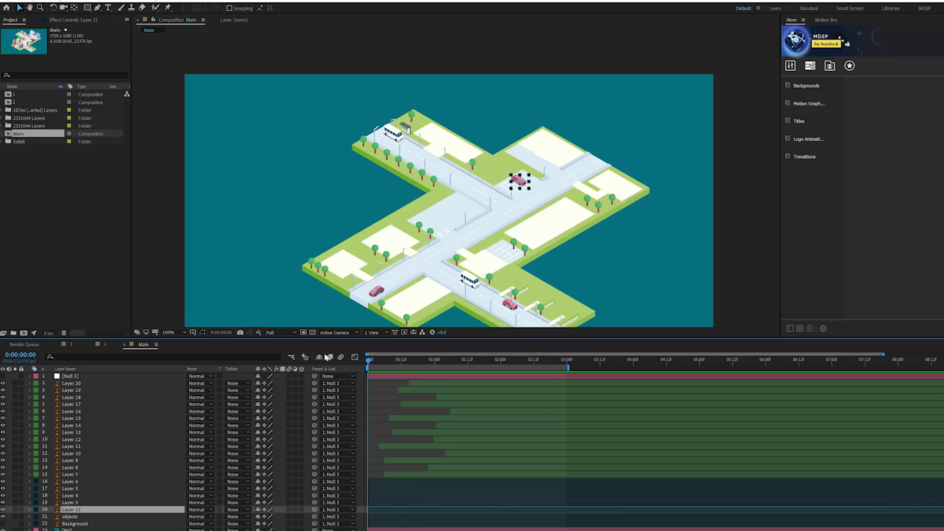
pyautogui.press('space')
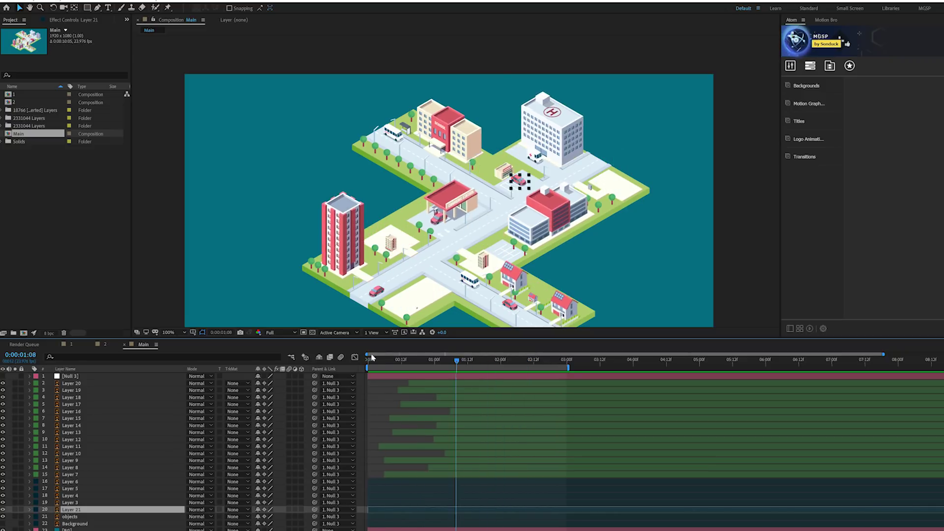
pyautogui.press('space')
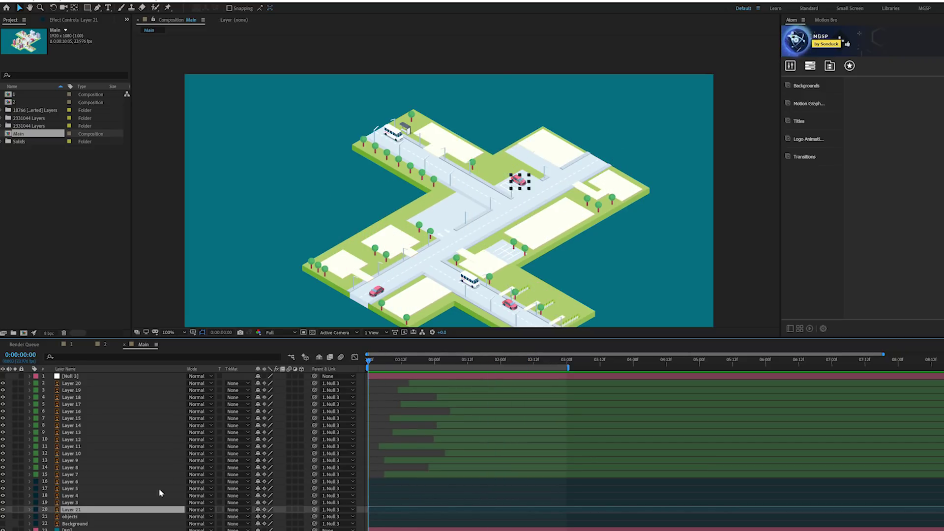
# - Keyframe the bus (Layer 3) driving down the road to its end position at 0:00:04:19
pyautogui.click(74, 502)
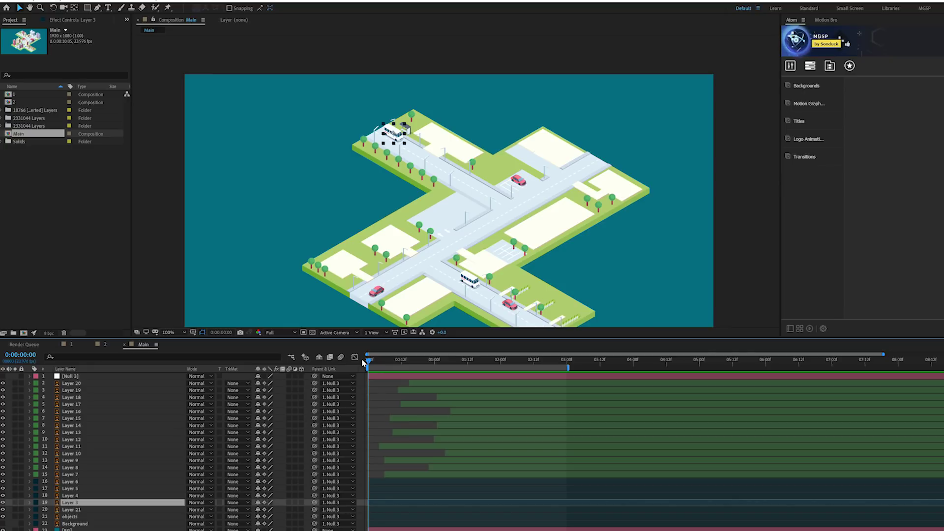
pyautogui.press('p')
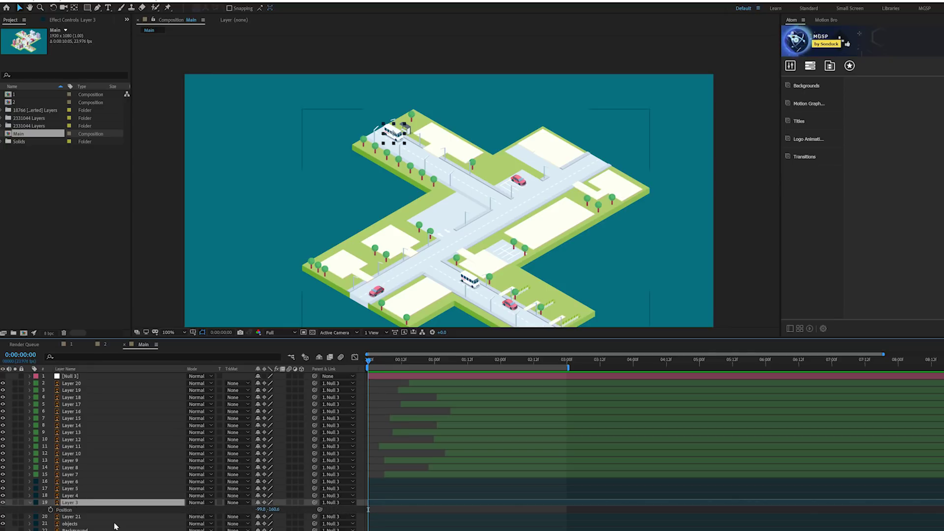
pyautogui.click(50, 509)
pyautogui.moveTo(395, 363); pyautogui.dragTo(768, 366)
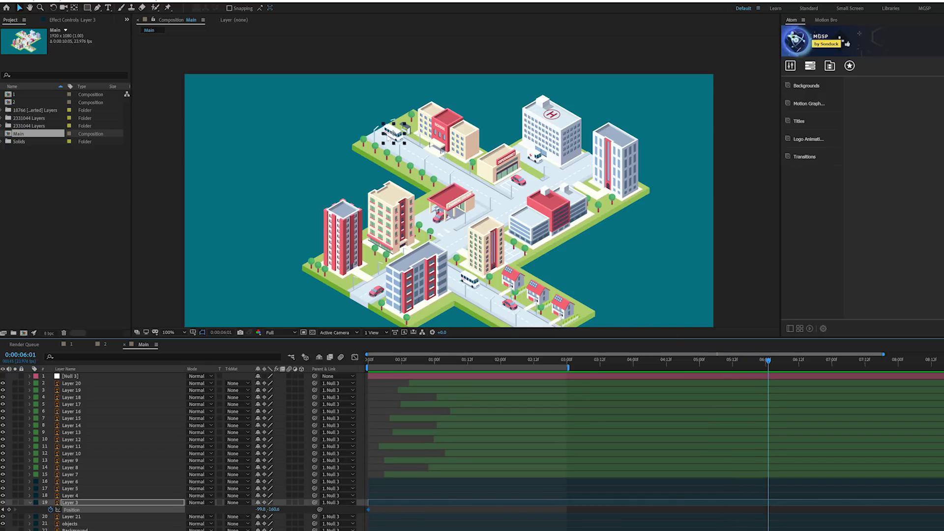
pyautogui.moveTo(396, 137); pyautogui.dragTo(451, 169)
pyautogui.press('space')
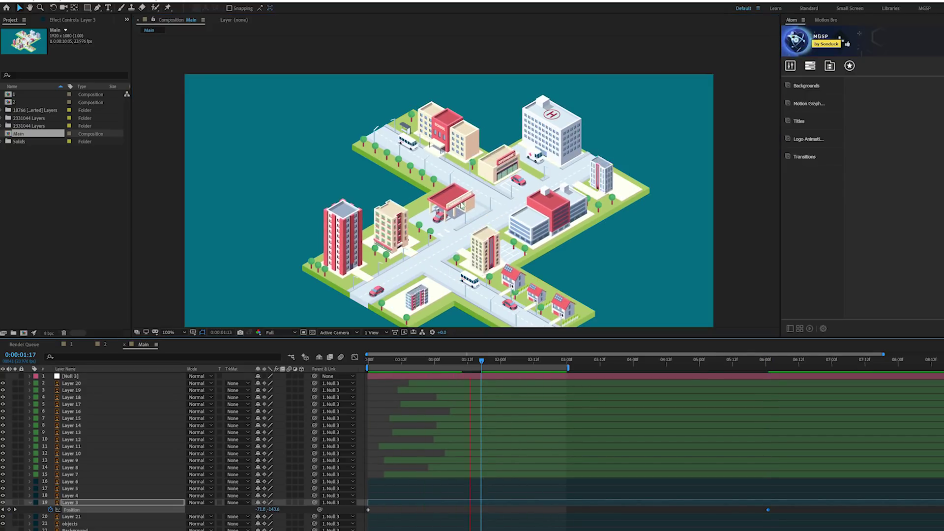
pyautogui.press('space')
pyautogui.click(76, 495)
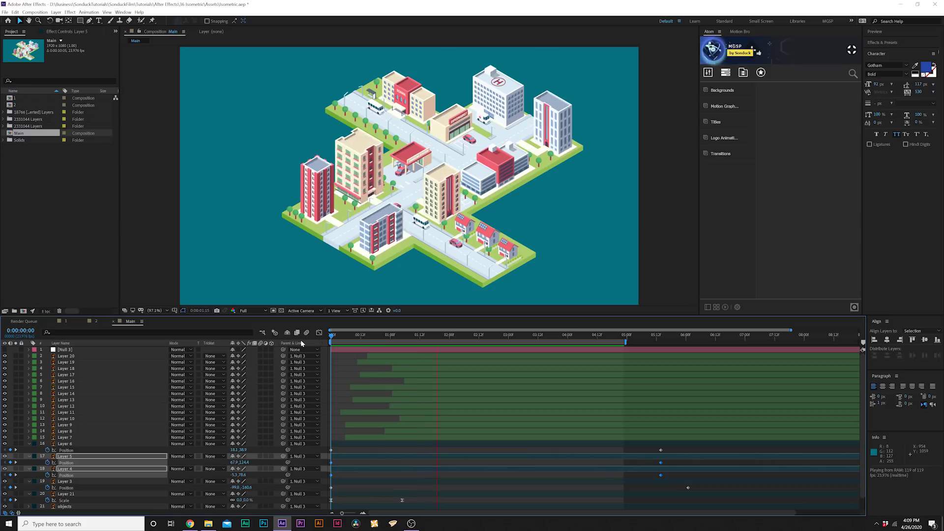
# - Stop playback, return to the start, and collapse the properties of Layers 6 through 3
pyautogui.press('space')
pyautogui.press('Home')
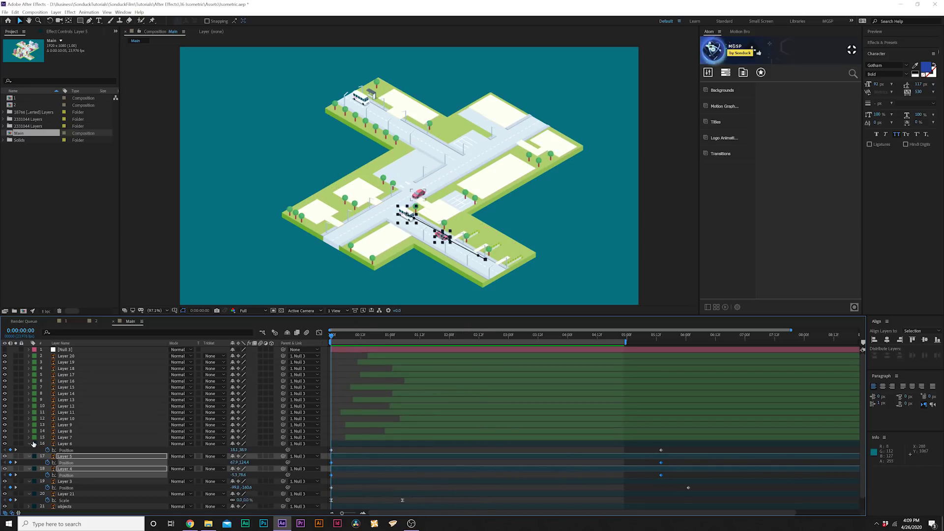
pyautogui.click(30, 444)
pyautogui.click(30, 450)
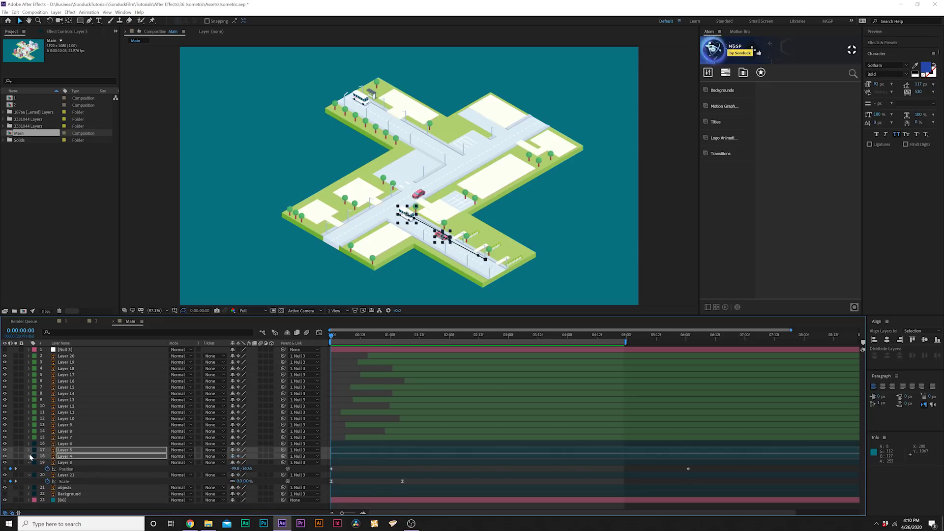
pyautogui.click(29, 455)
pyautogui.click(29, 426)
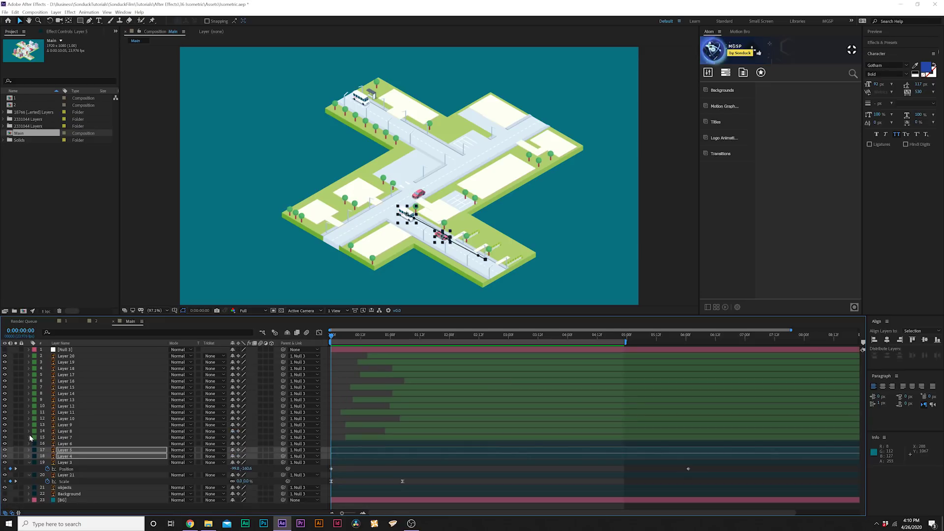
pyautogui.click(28, 463)
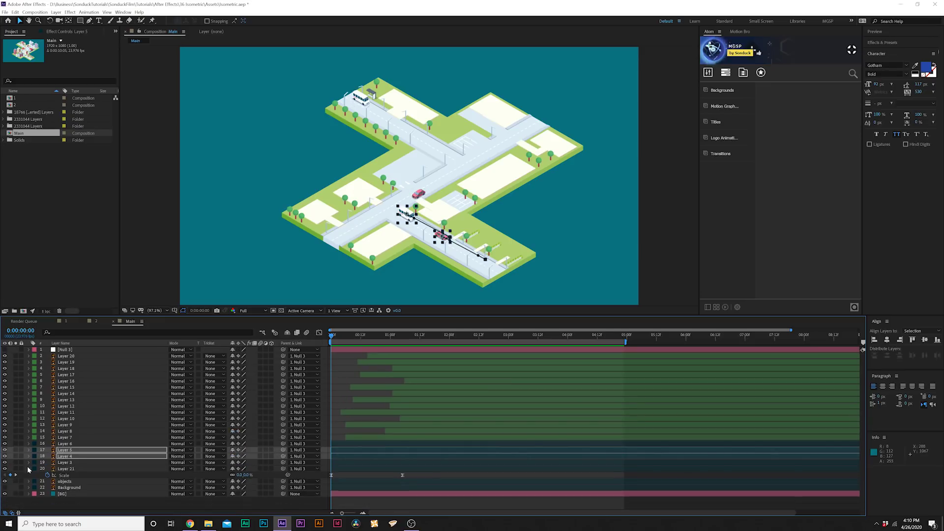
# - Pre-compose Layer 6 through the objects layer into a composition named Chessboard
pyautogui.click(64, 444)
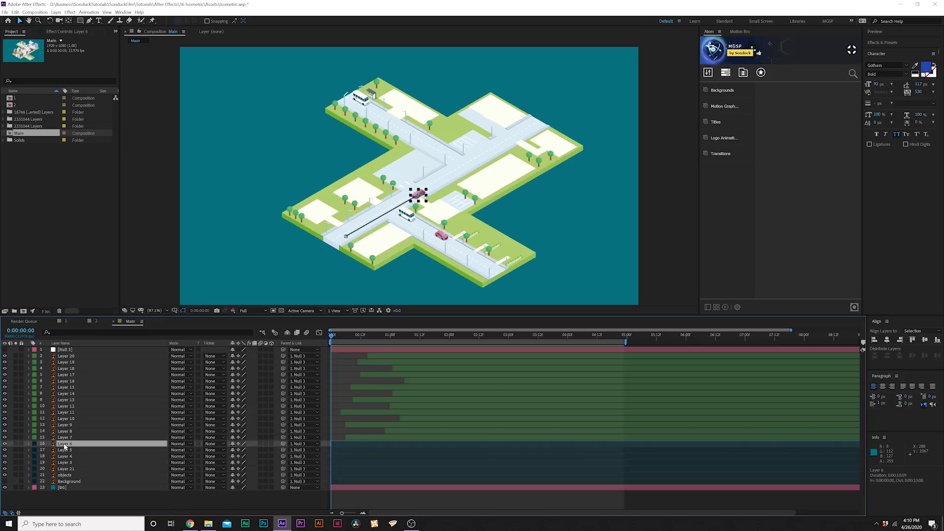
pyautogui.keyDown('shift'); pyautogui.click(64, 475); pyautogui.keyUp('shift')
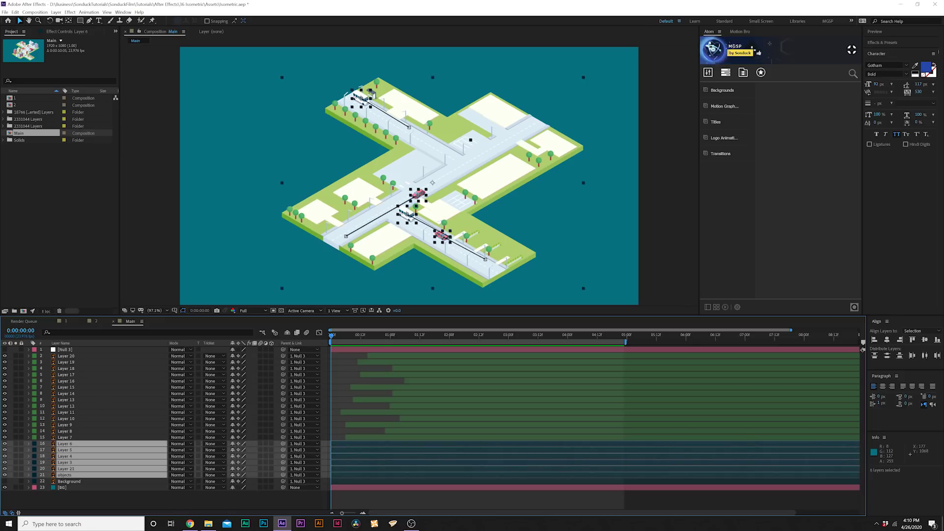
pyautogui.click(5, 474)
pyautogui.click(5, 474)
pyautogui.click(56, 12)
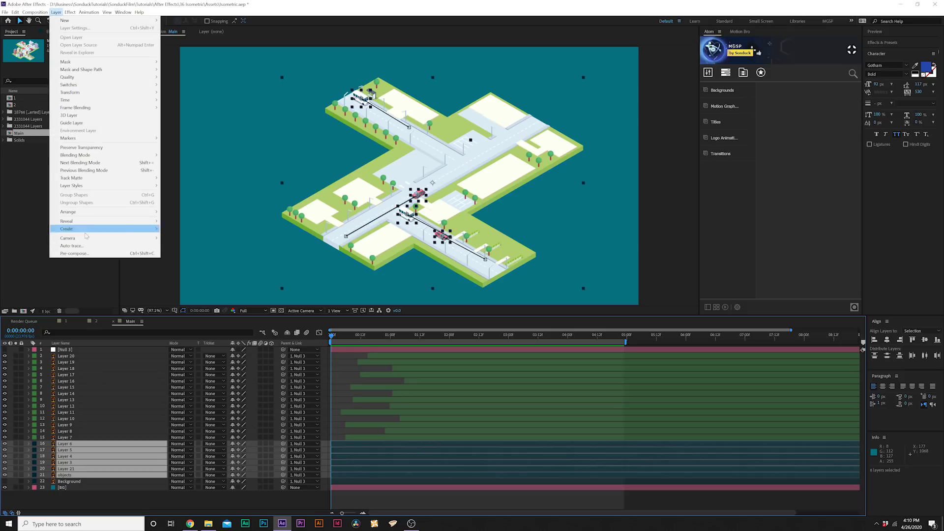
pyautogui.click(81, 253)
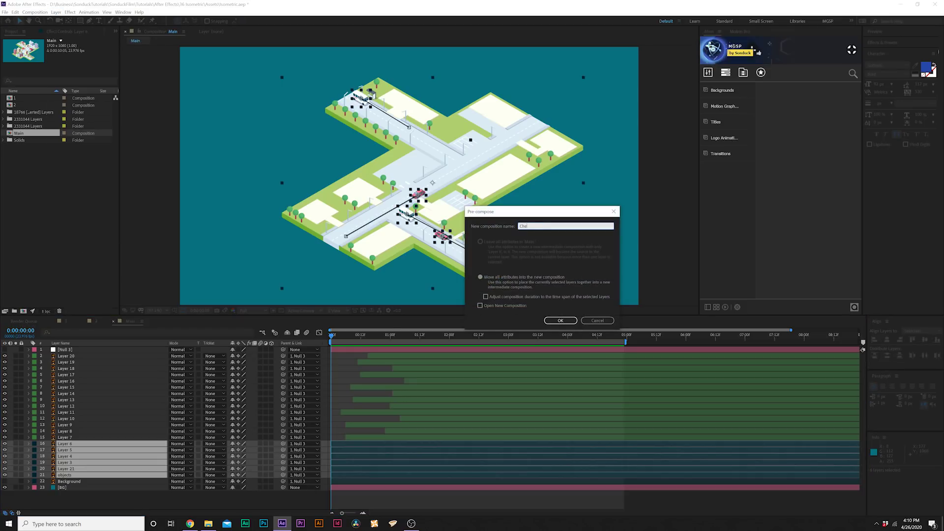
pyautogui.press('Return')
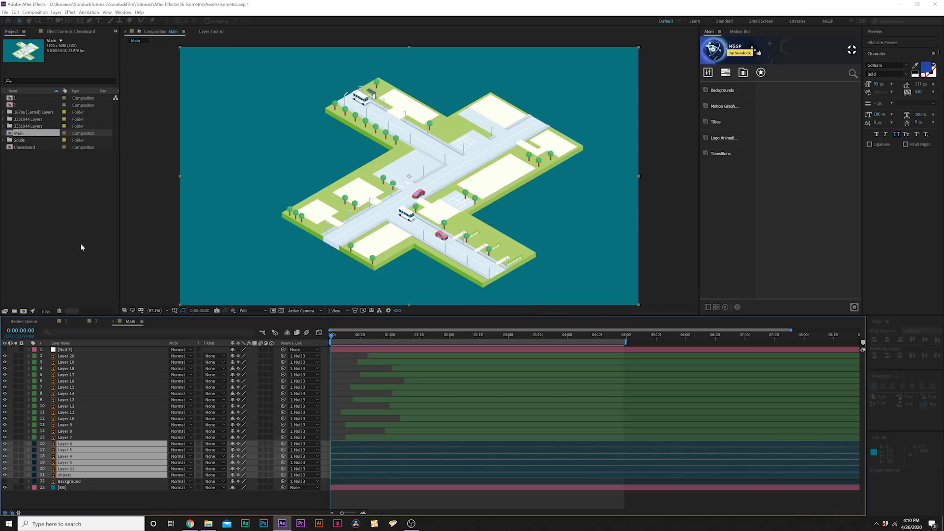
# - Keyframe the Chessboard layer's Scale at 0% and Rotation at 20°, then select all four keyframes
pyautogui.click(59, 474)
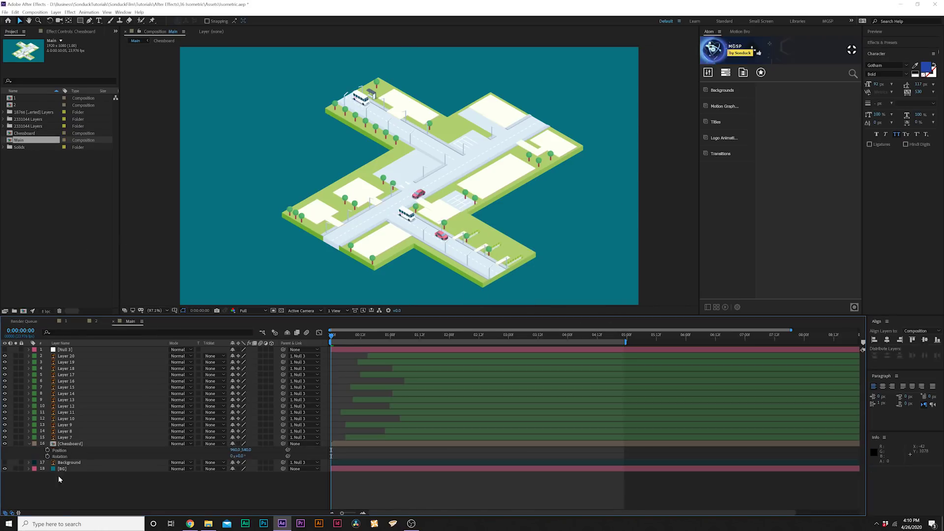
pyautogui.click(70, 444)
pyautogui.press('r')
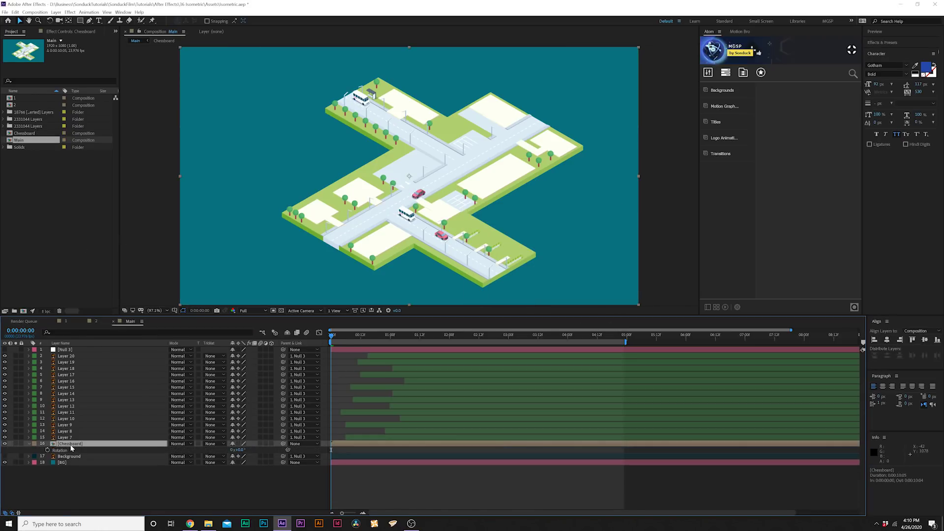
pyautogui.hotkey('shift', 's')
pyautogui.press('Return')
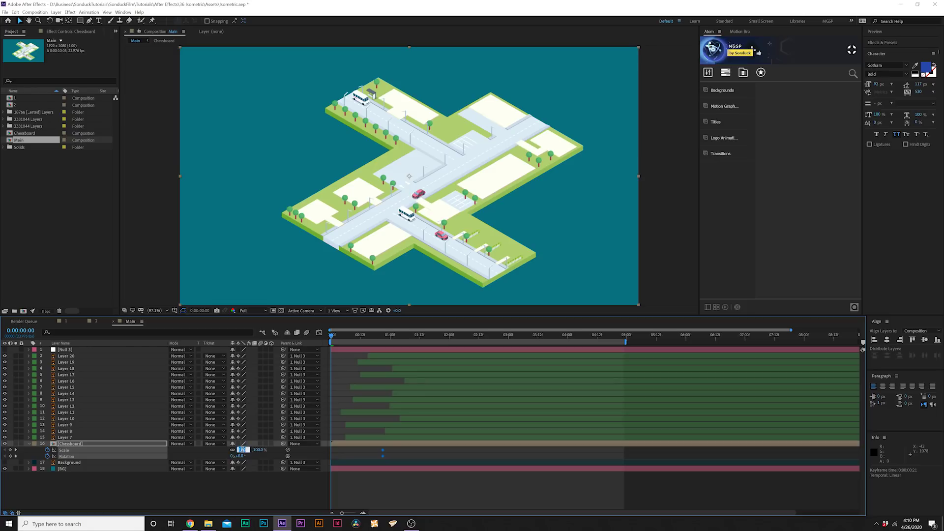
pyautogui.write('0')
pyautogui.press('Return')
pyautogui.moveTo(240, 456); pyautogui.dragTo(253, 457)
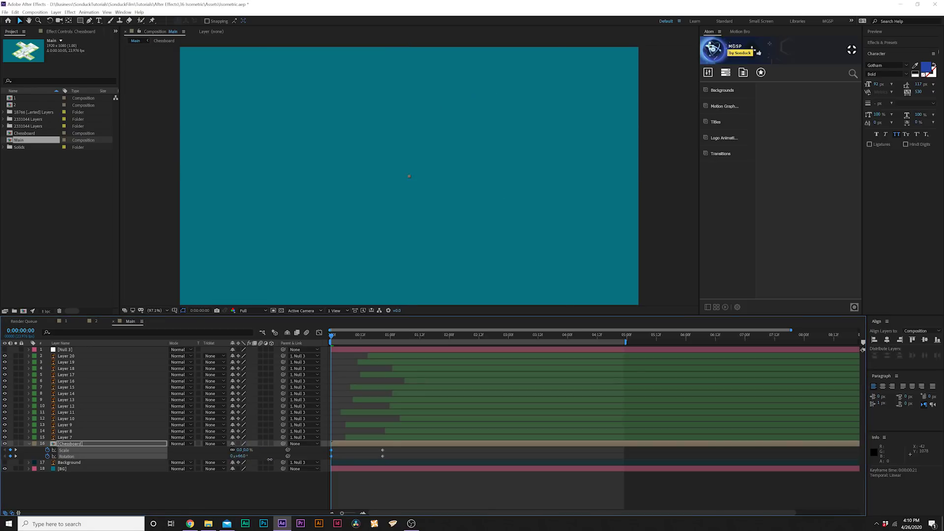
pyautogui.moveTo(393, 470); pyautogui.dragTo(323, 449)
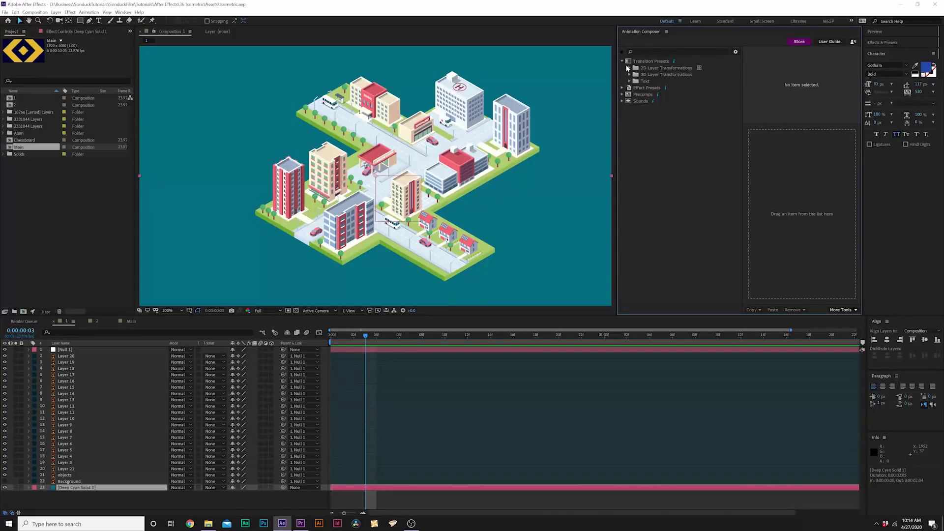
# - Apply Animation Composer's Overshoot Rotate & Scale 2 preset as the buildings' In transition
pyautogui.click(629, 69)
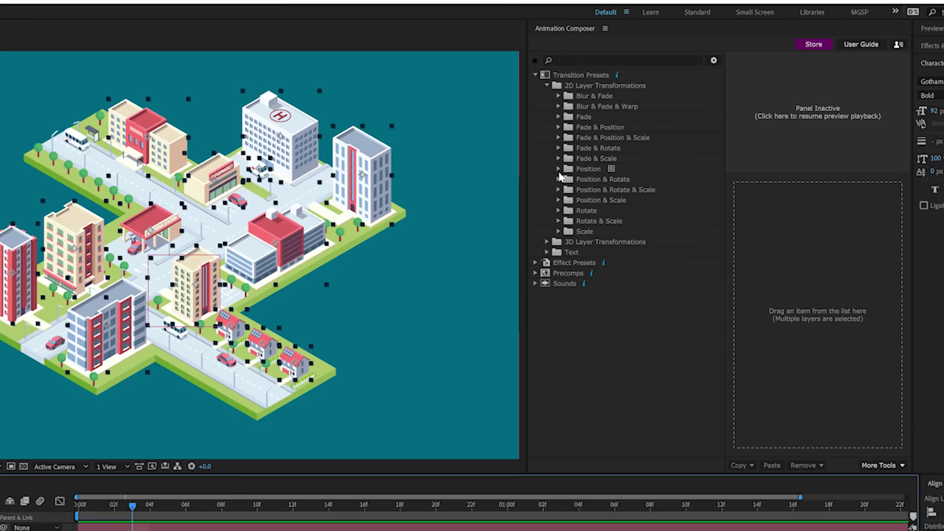
pyautogui.click(559, 169)
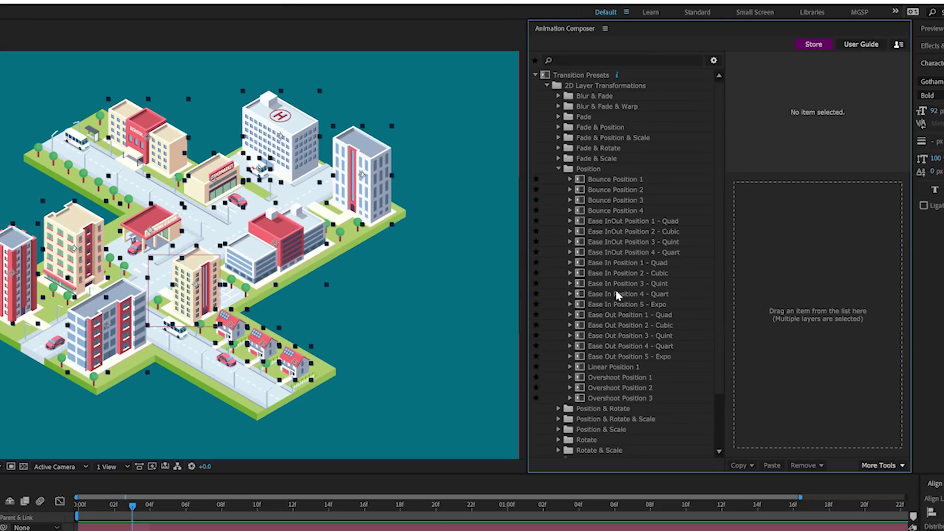
pyautogui.click(559, 170)
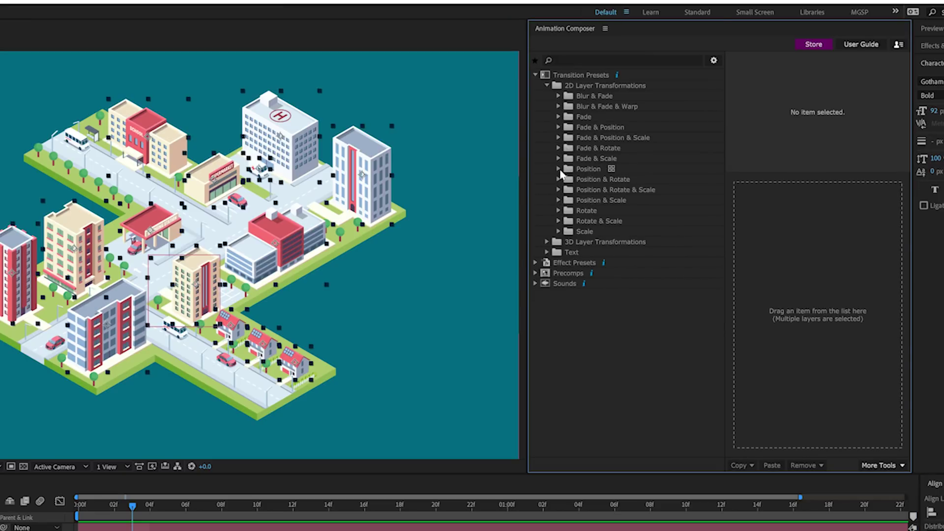
pyautogui.click(559, 220)
pyautogui.click(610, 242)
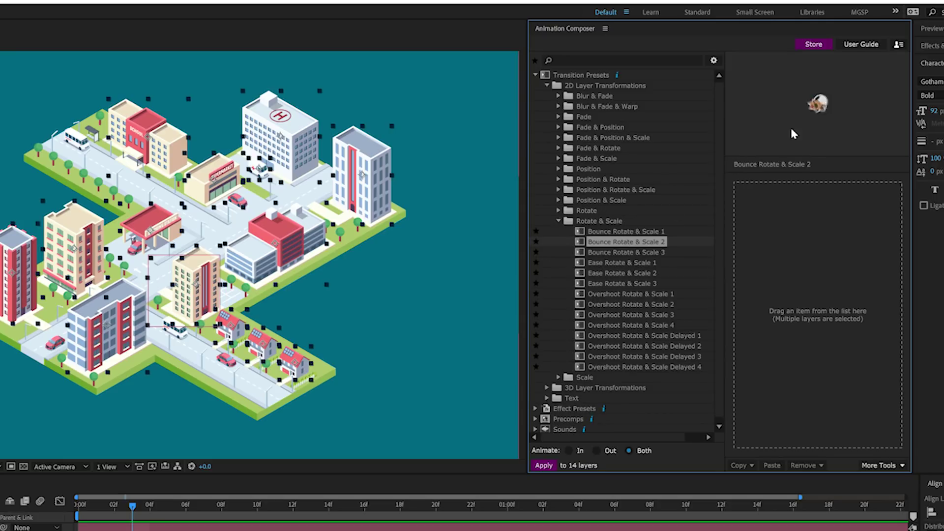
pyautogui.click(630, 273)
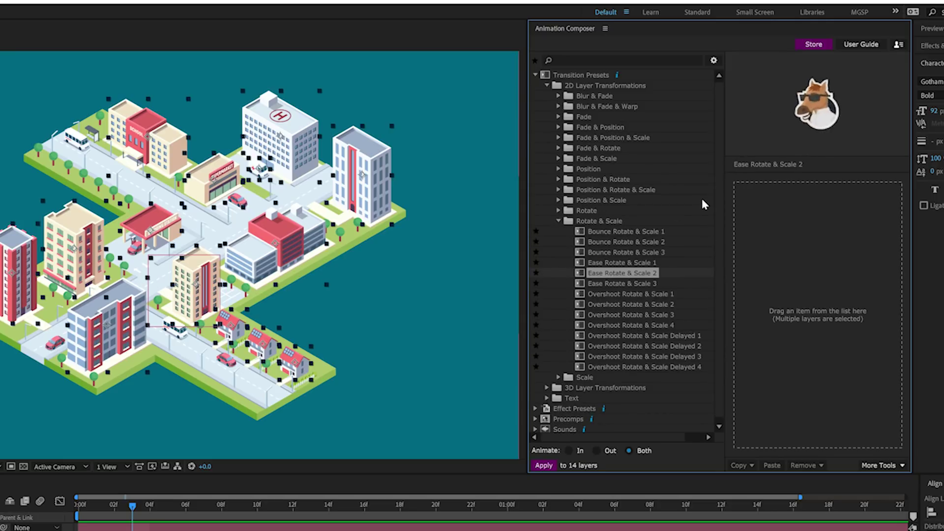
pyautogui.click(622, 305)
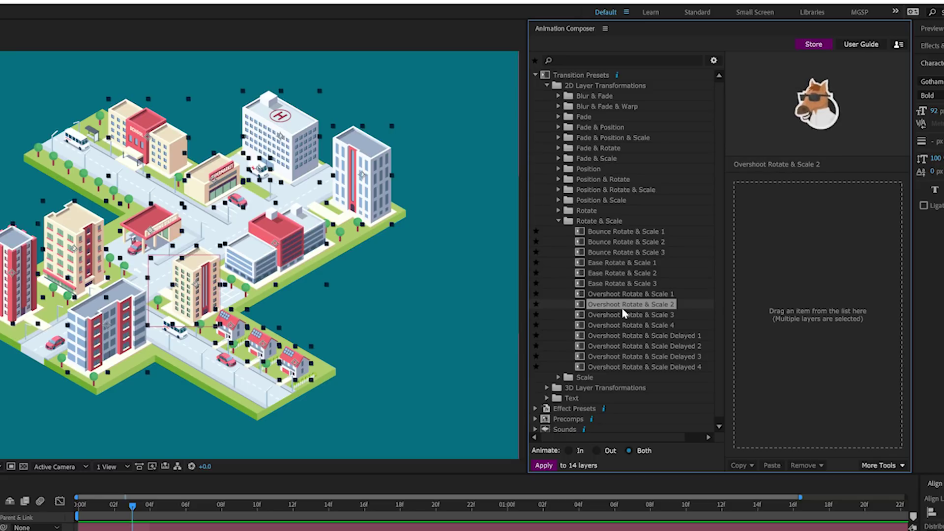
pyautogui.moveTo(612, 309); pyautogui.dragTo(764, 305)
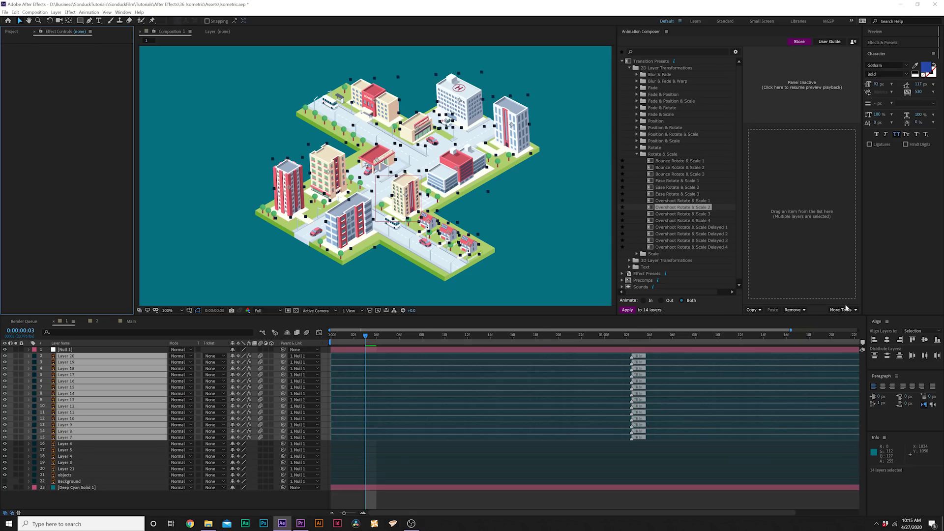
pyautogui.click(845, 308)
# - Stagger the In transitions by layer, 5 frames apart ascending, using Transition Shifter, then deselect
pyautogui.click(600, 329)
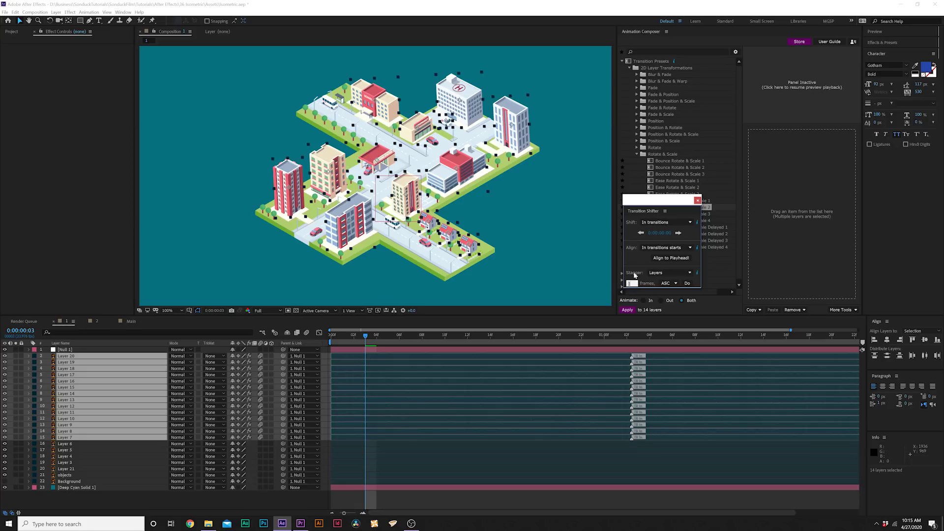
pyautogui.click(686, 284)
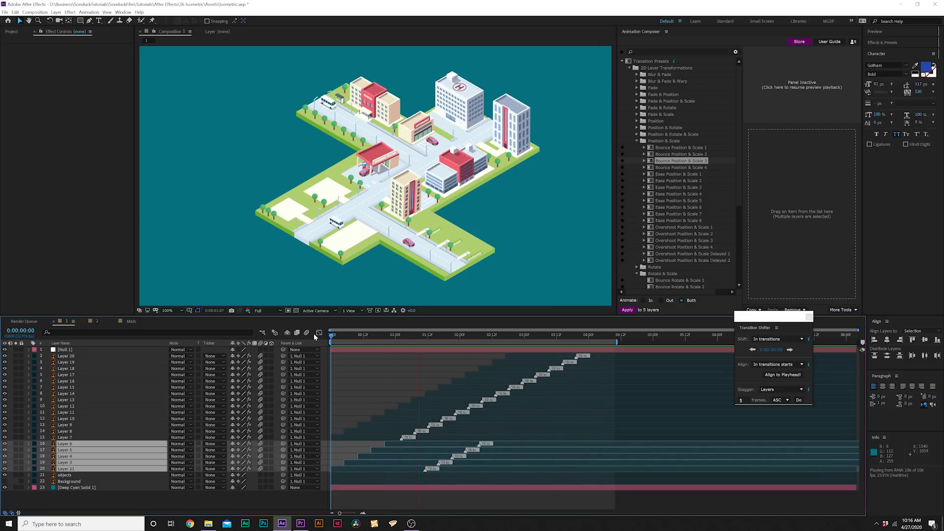
pyautogui.click(433, 296)
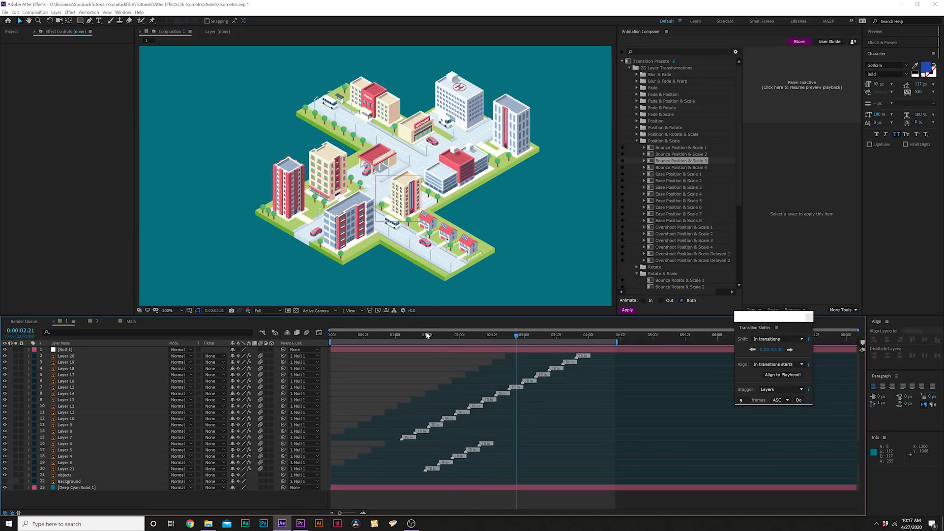